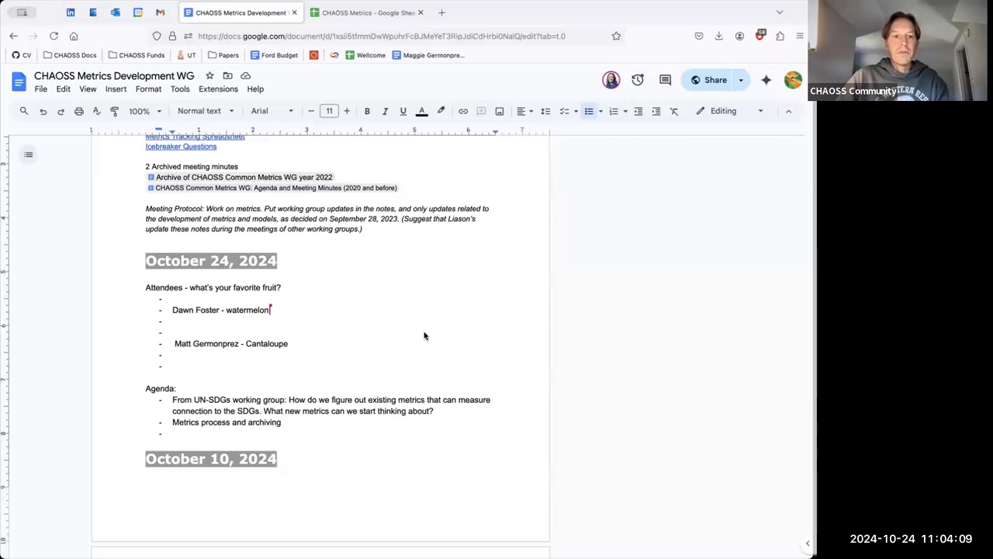
Step: Scroll to the October 24 agenda and place the cursor at its Agenda heading for the new reminder
{"action": "scroll", "coordinate": [424, 335], "scroll_direction": "down", "scroll_amount": 2}
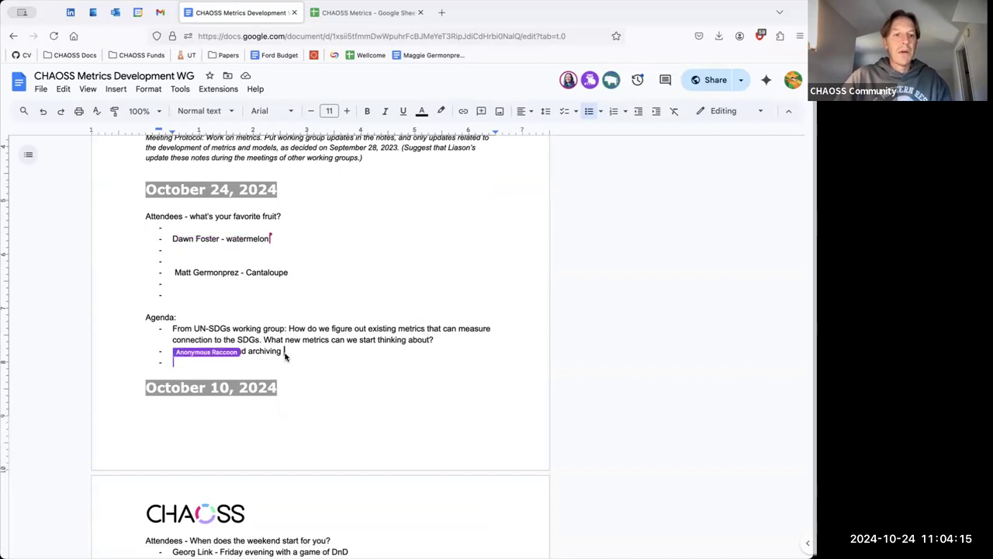
{"action": "left_click", "coordinate": [180, 354]}
{"action": "left_click", "coordinate": [266, 316]}
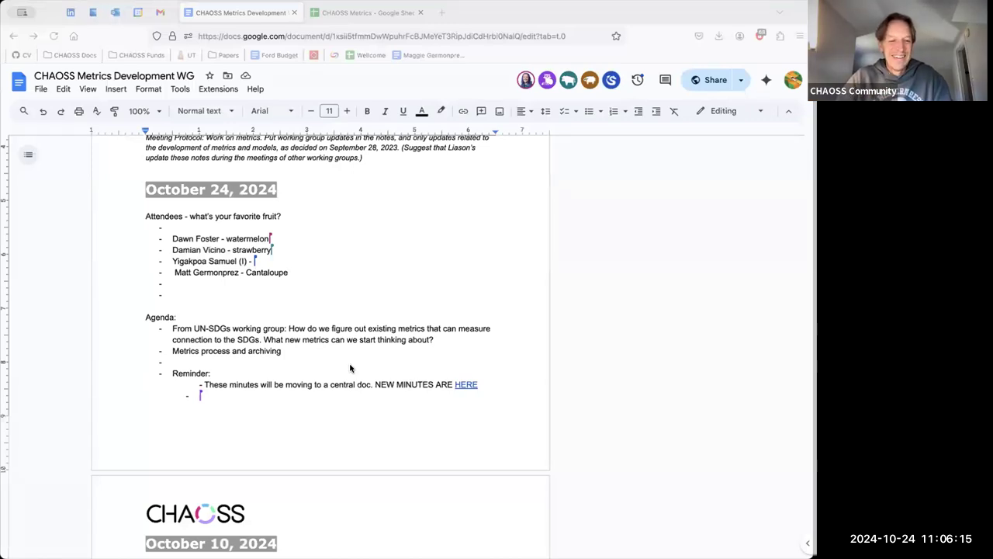
Step: Check where the HERE link in the minutes reminder leads
{"action": "left_click", "coordinate": [345, 355]}
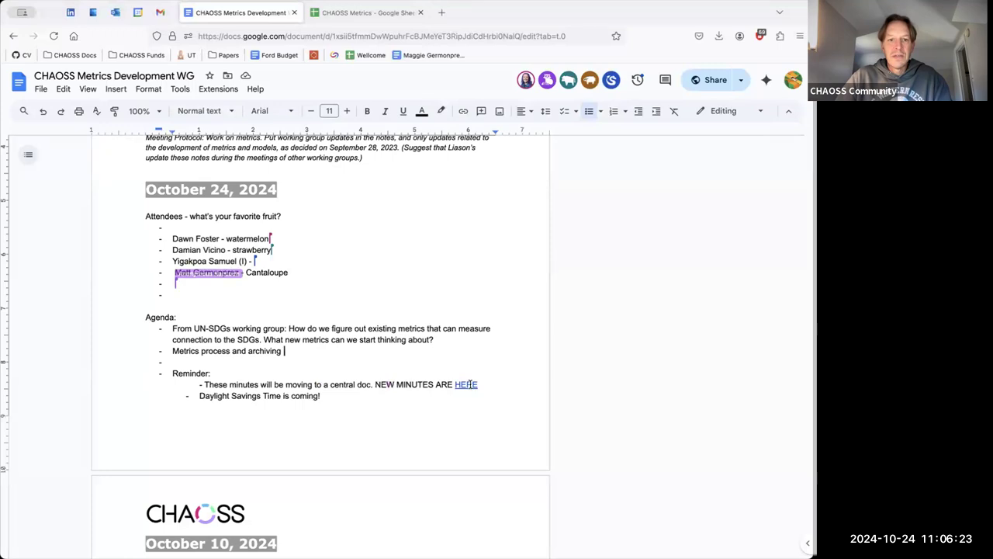
{"action": "left_click", "coordinate": [469, 384]}
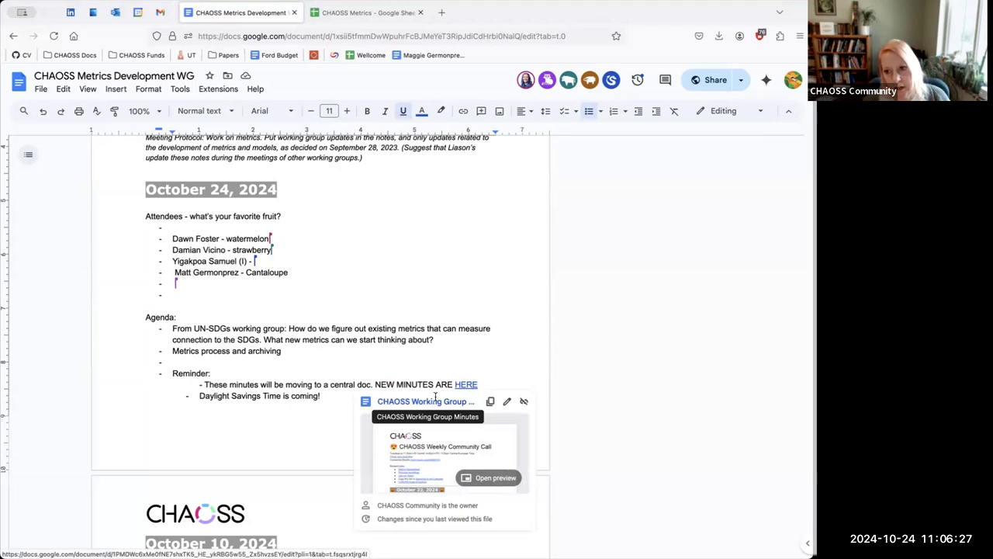
{"action": "left_click", "coordinate": [446, 272]}
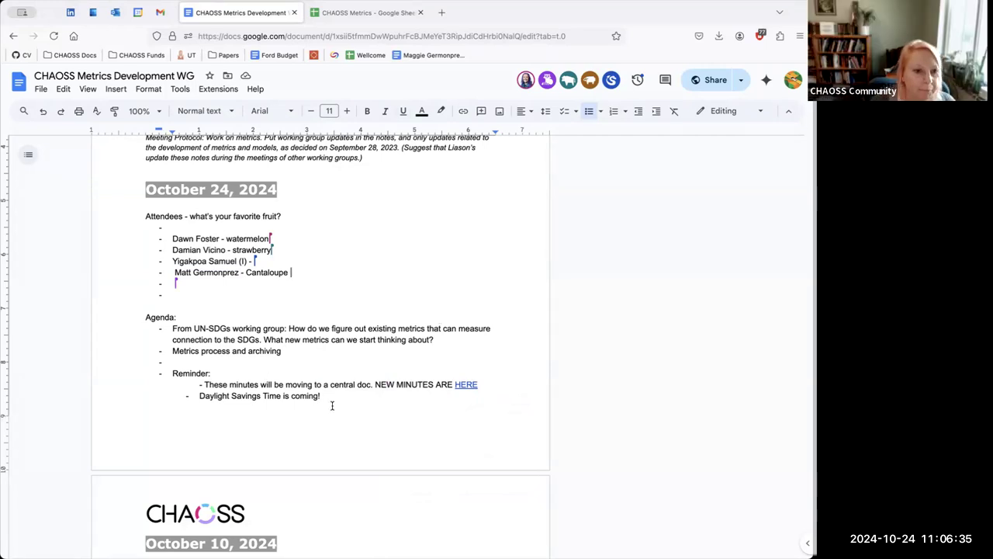
Step: Review the Daylight Savings Time line and agenda items, then bring up the CHAOSS Metrics spreadsheet
{"action": "left_click_drag", "start_coordinate": [332, 402], "coordinate": [176, 397]}
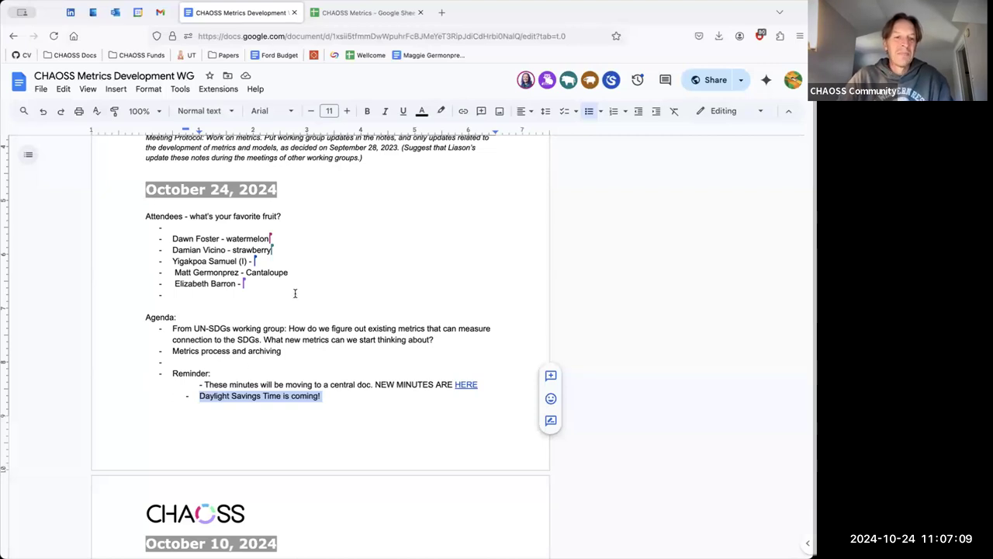
{"action": "scroll", "coordinate": [295, 293], "scroll_direction": "down", "scroll_amount": 1}
{"action": "scroll", "coordinate": [295, 293], "scroll_direction": "down", "scroll_amount": 1}
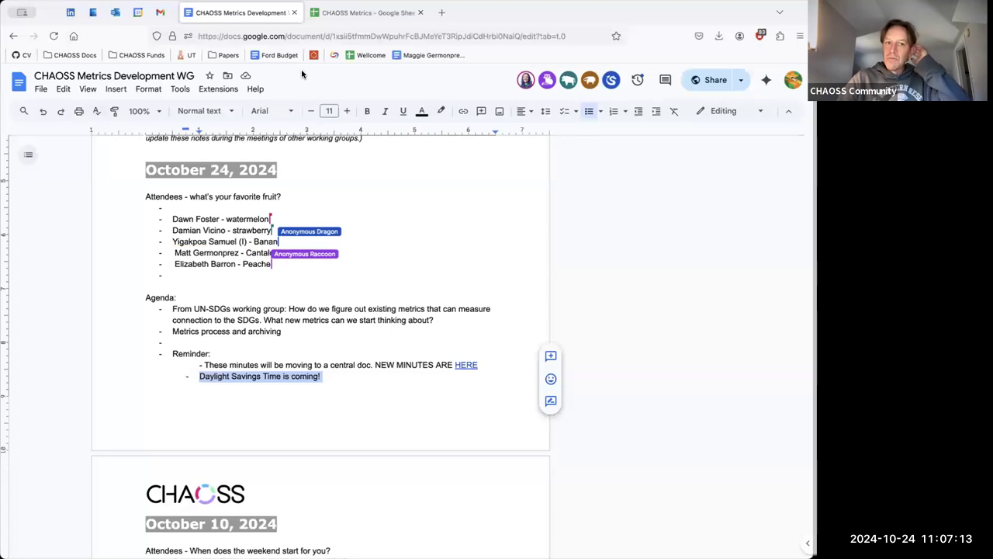
{"action": "left_click_drag", "start_coordinate": [283, 321], "coordinate": [302, 332]}
{"action": "left_click", "coordinate": [172, 331]}
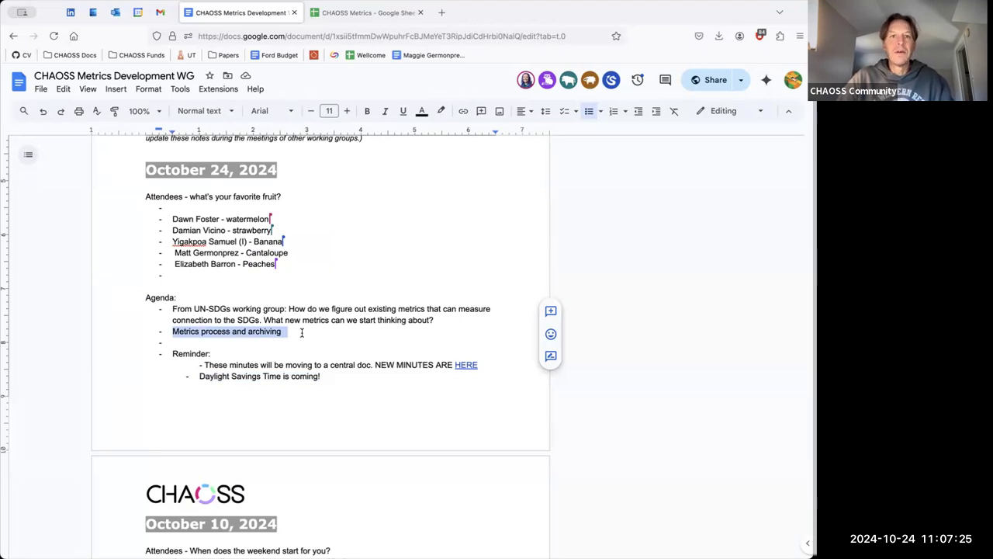
{"action": "left_click", "coordinate": [356, 14]}
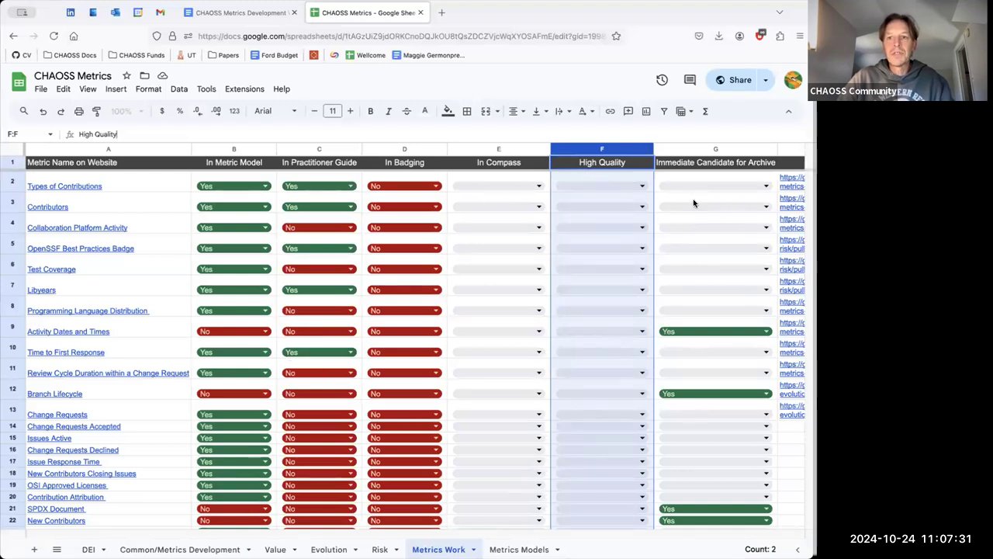
{"action": "left_click", "coordinate": [150, 269]}
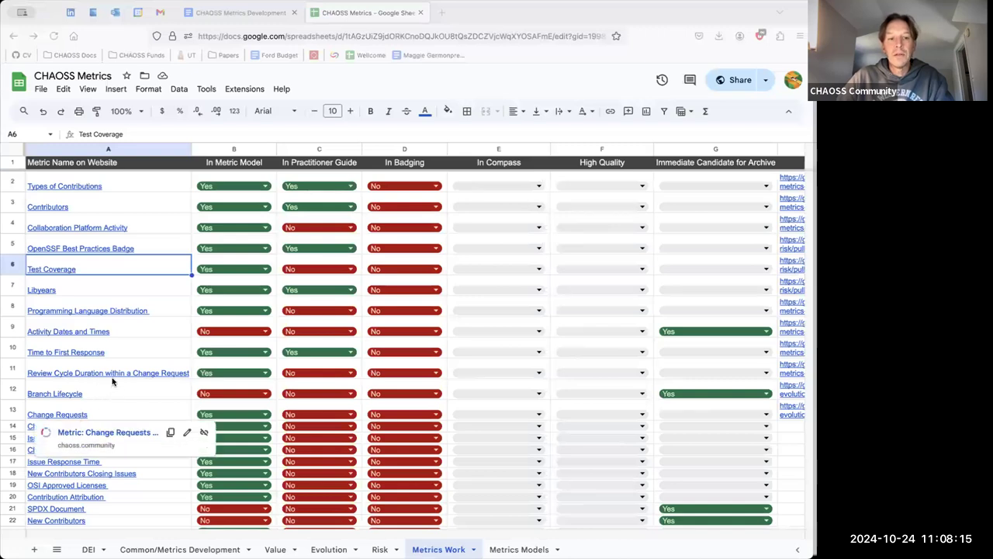
{"action": "mouse_move", "coordinate": [113, 380]}
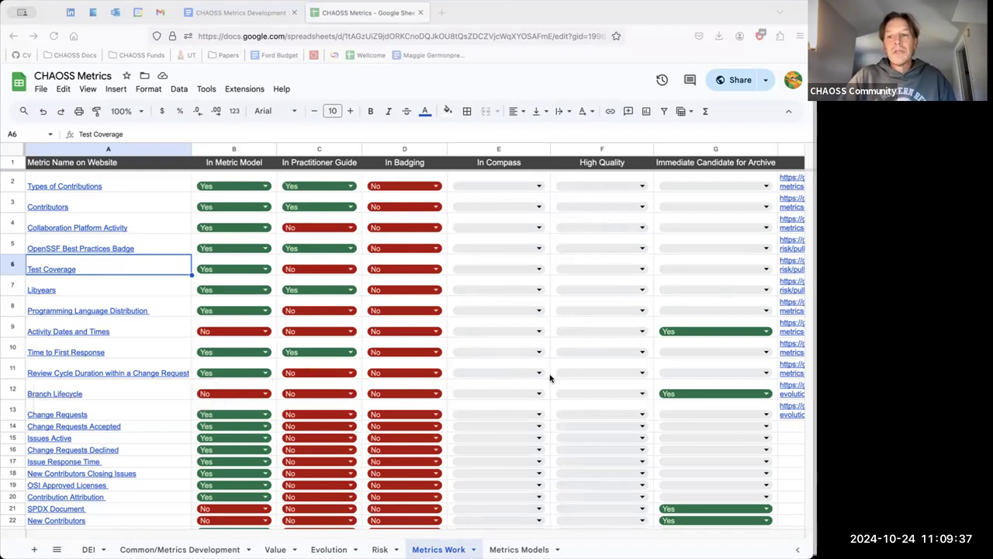
Step: Scroll across and down the Metrics Work sheet to review its columns and rows
{"action": "scroll", "coordinate": [593, 471], "scroll_direction": "right", "scroll_amount": 3}
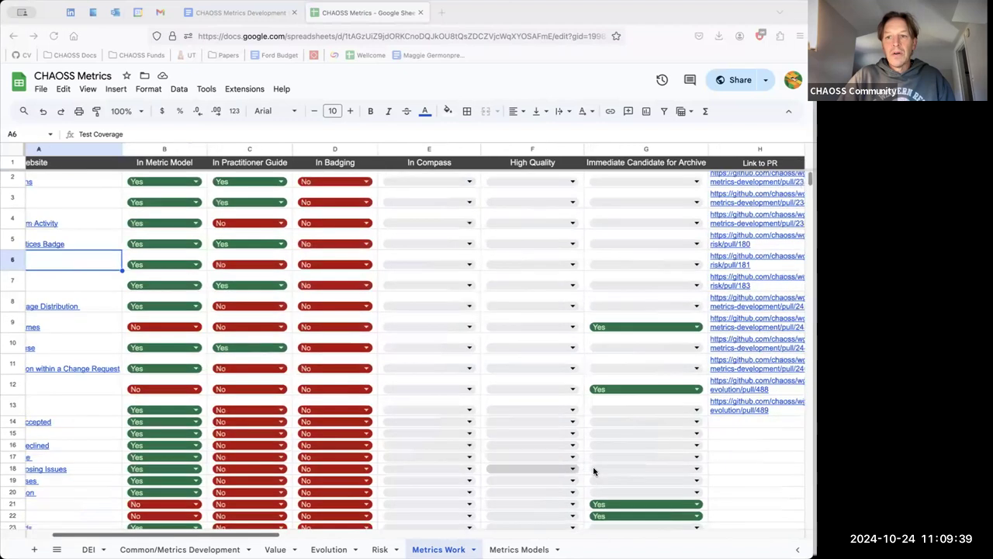
{"action": "scroll", "coordinate": [594, 471], "scroll_direction": "right", "scroll_amount": 1}
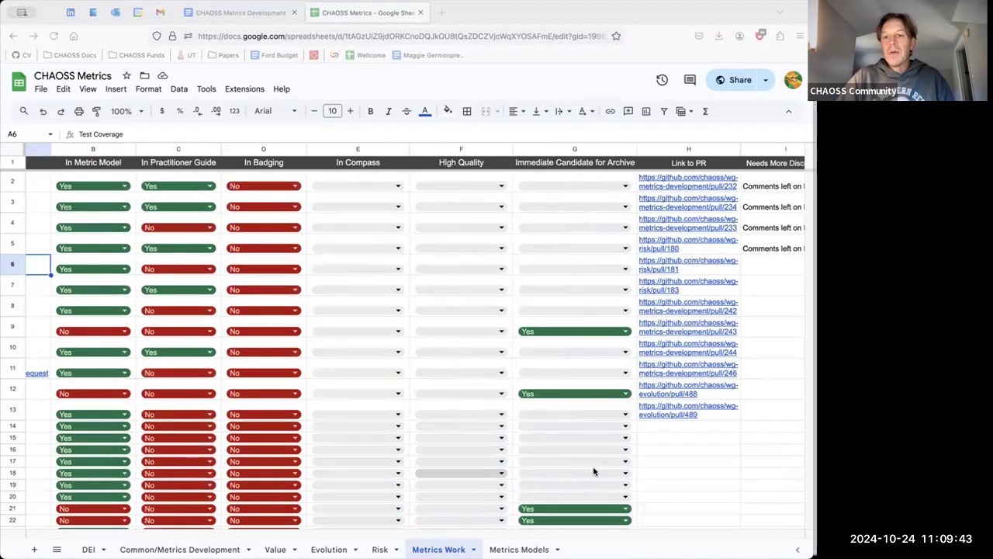
{"action": "scroll", "coordinate": [667, 473], "scroll_direction": "down", "scroll_amount": 1}
{"action": "scroll", "coordinate": [668, 473], "scroll_direction": "down", "scroll_amount": 5}
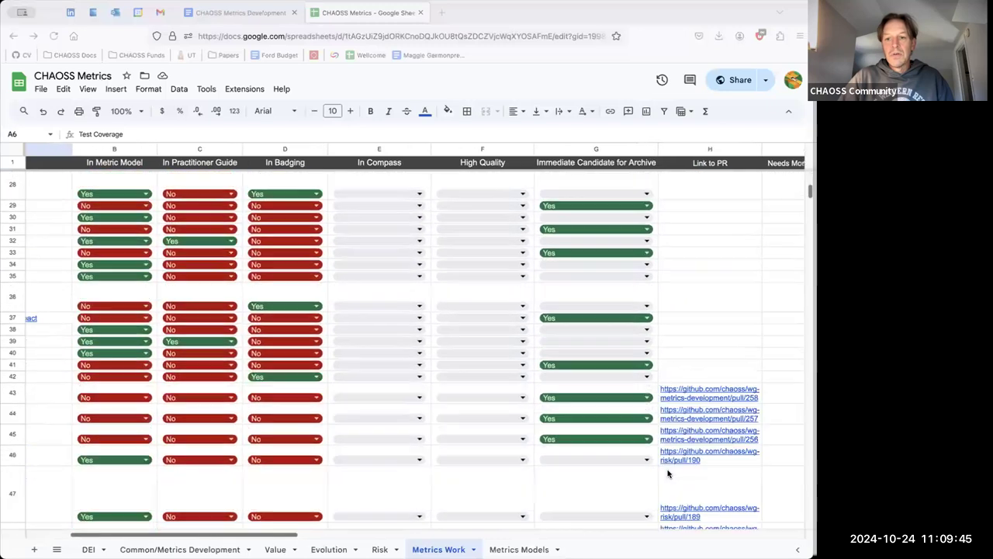
{"action": "scroll", "coordinate": [667, 473], "scroll_direction": "up", "scroll_amount": 5}
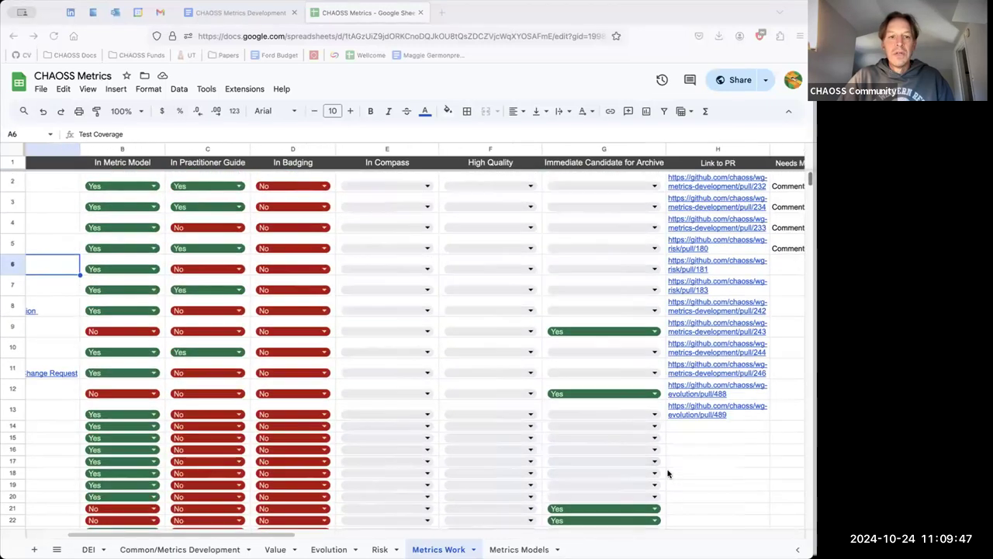
{"action": "scroll", "coordinate": [668, 473], "scroll_direction": "left", "scroll_amount": 2}
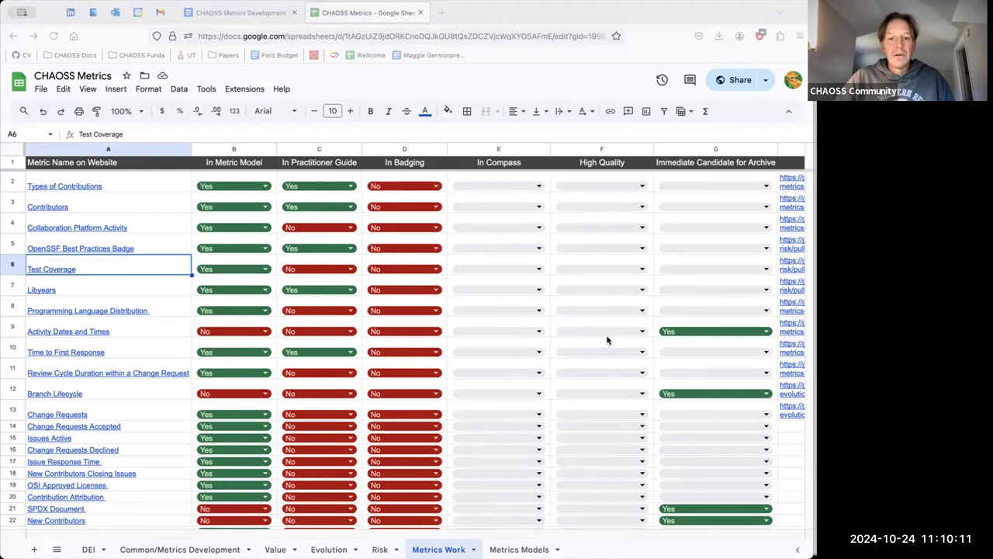
Step: Back in the notes, start an indented sub-bullet under Metrics process and archiving
{"action": "left_click", "coordinate": [245, 14]}
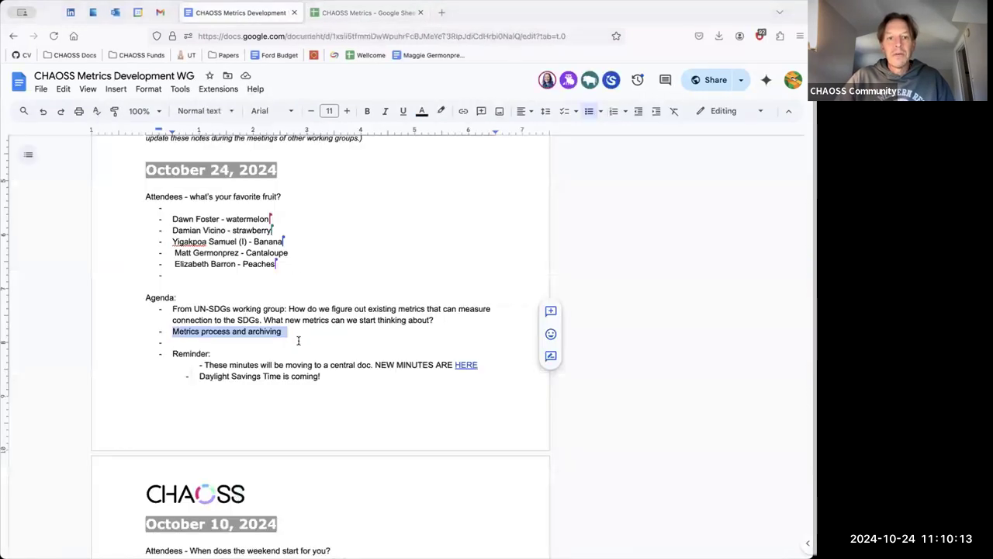
{"action": "left_click", "coordinate": [308, 332]}
{"action": "key", "text": "Return"}
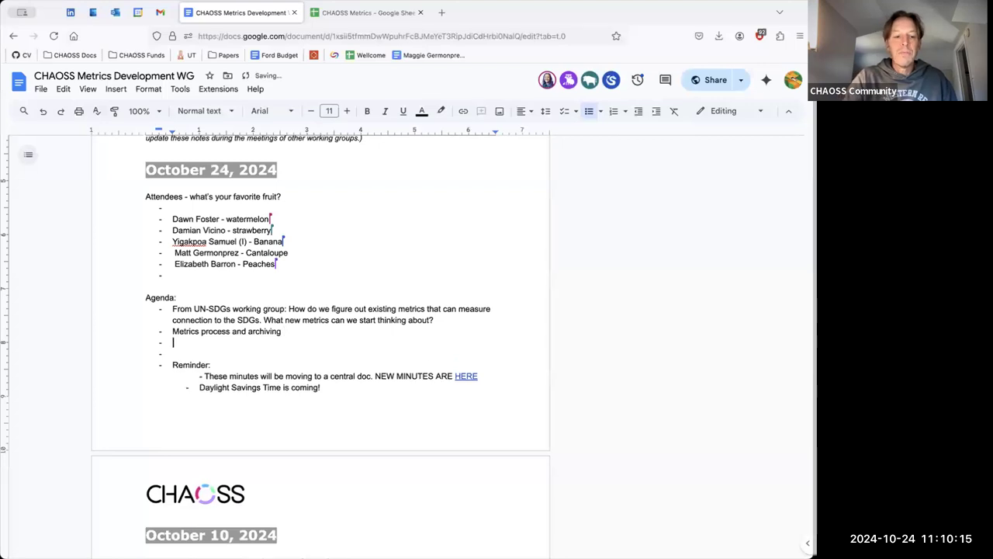
{"action": "key", "text": "Tab"}
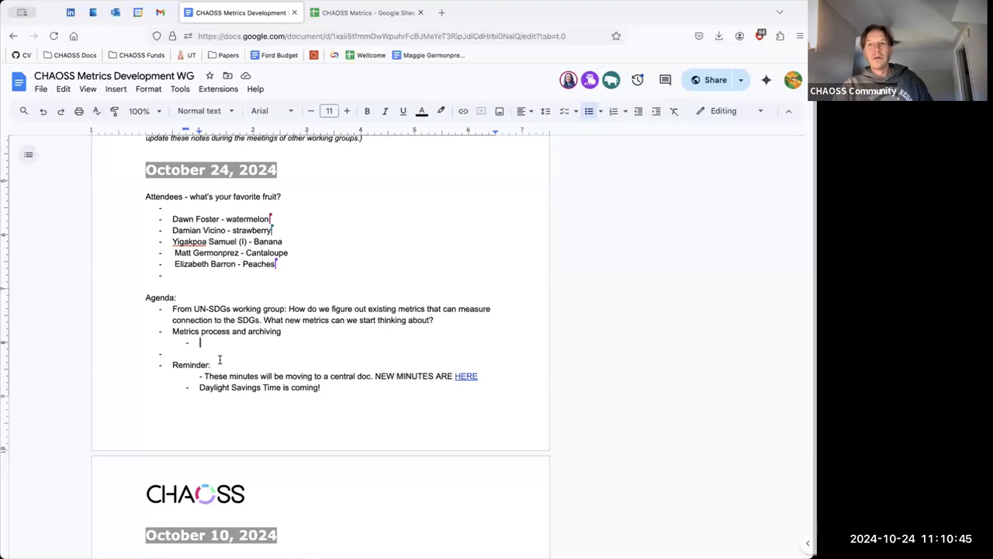
Step: Type the archive notice ending at “CHAOSS project.” and delete the unfinished advocacy sentence
{"action": "type", "text": ":"}
{"action": "key", "text": "BackSpace"}
{"action": "type", "text": "\"This"}
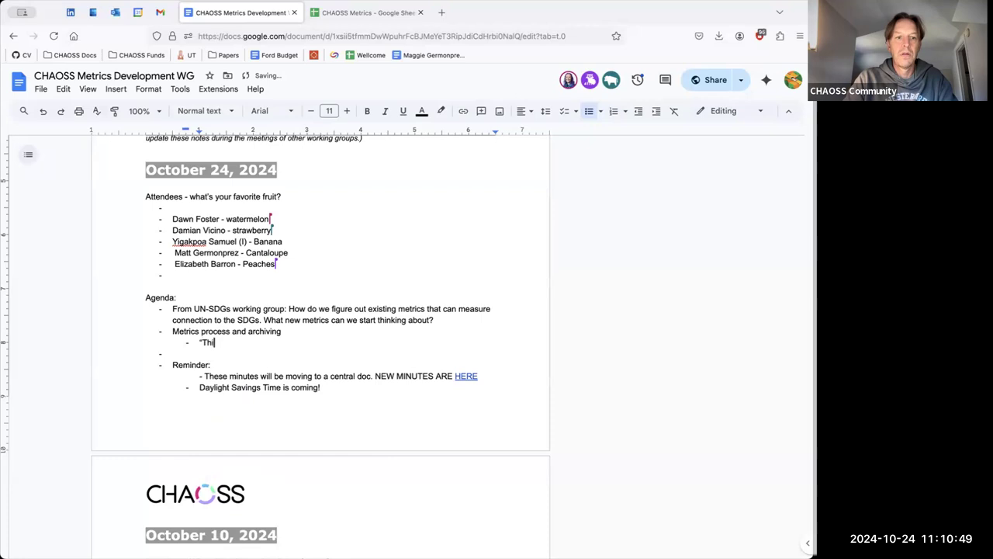
{"action": "type", "text": " metric h"}
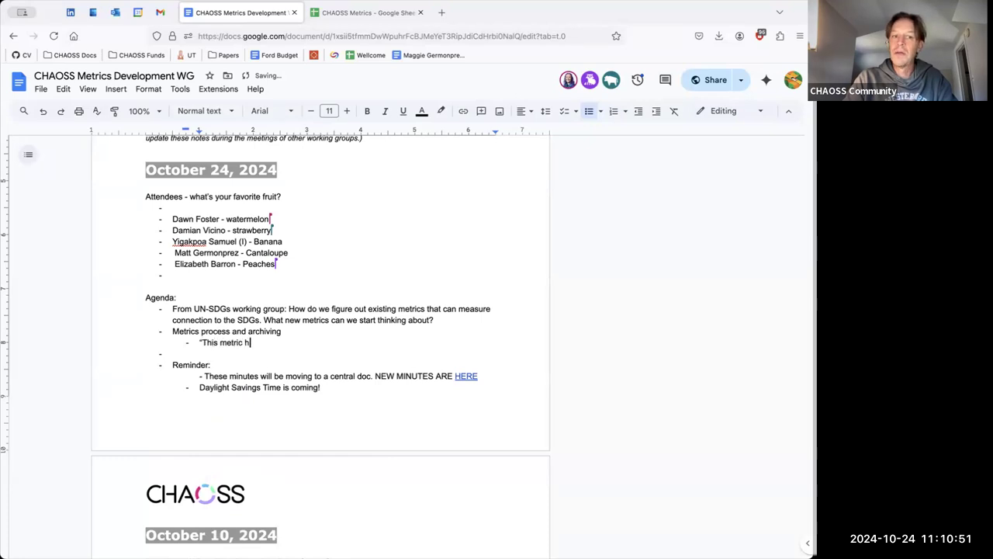
{"action": "type", "text": "as been archi"}
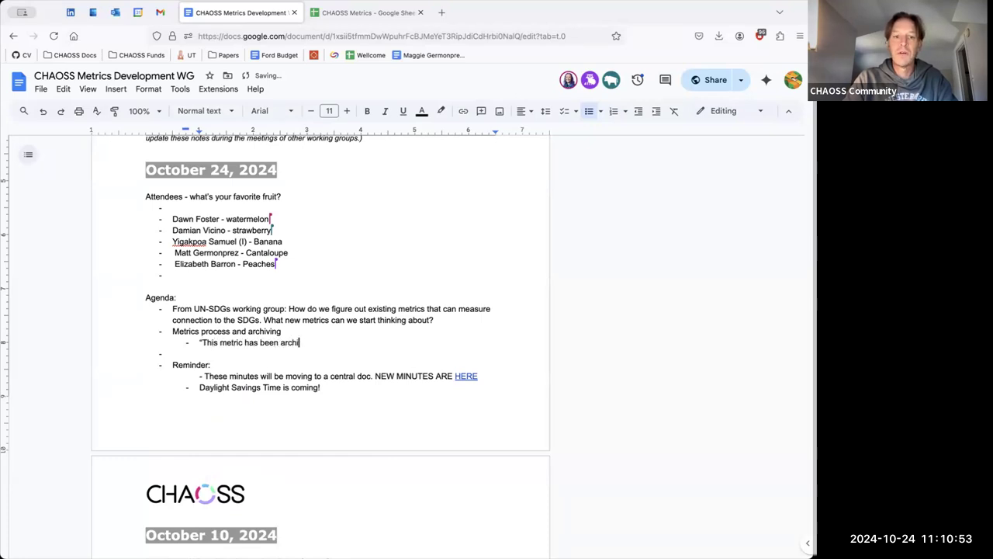
{"action": "type", "text": "ved and i"}
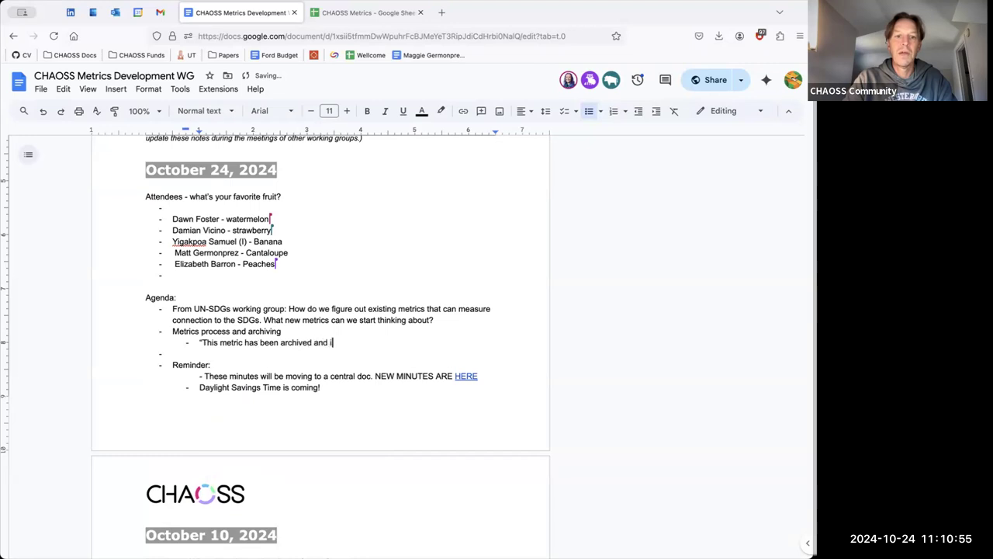
{"action": "type", "text": "s no longer being "}
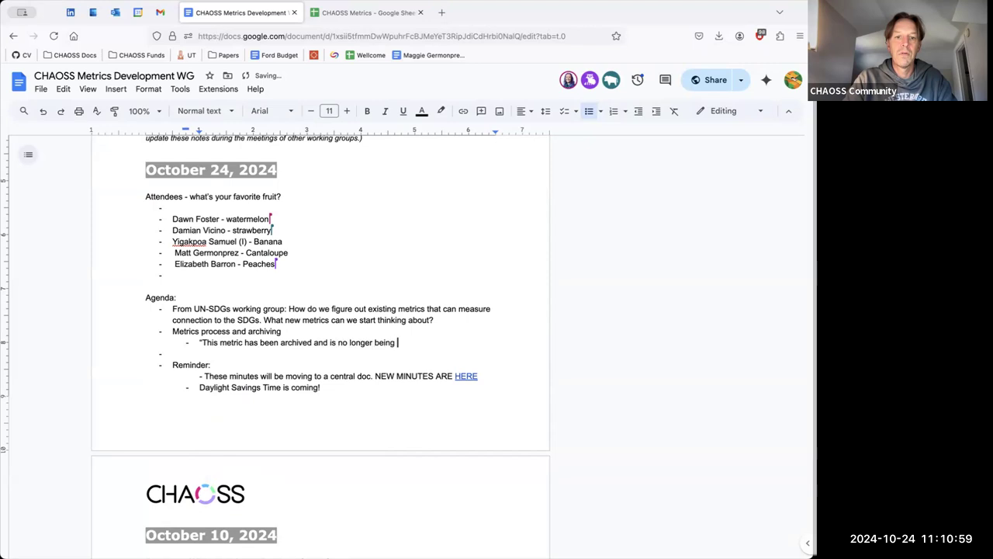
{"action": "type", "text": "maintained by the "}
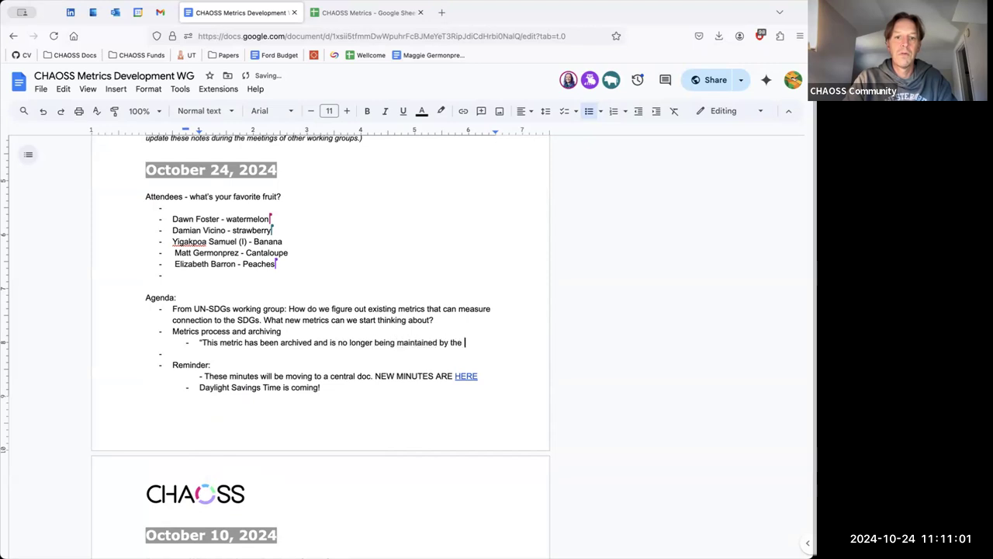
{"action": "type", "text": "CHAOSS proj"}
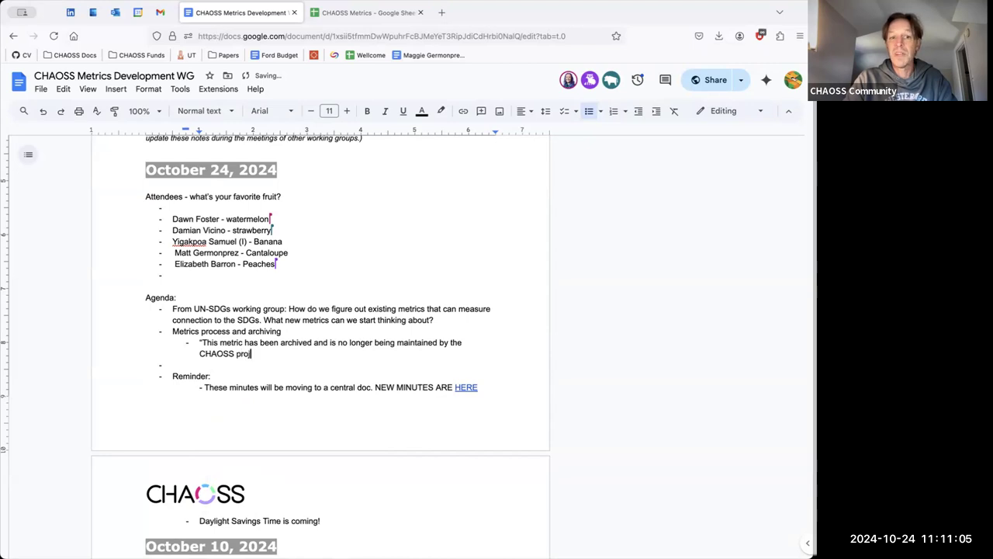
{"action": "type", "text": "ect. "}
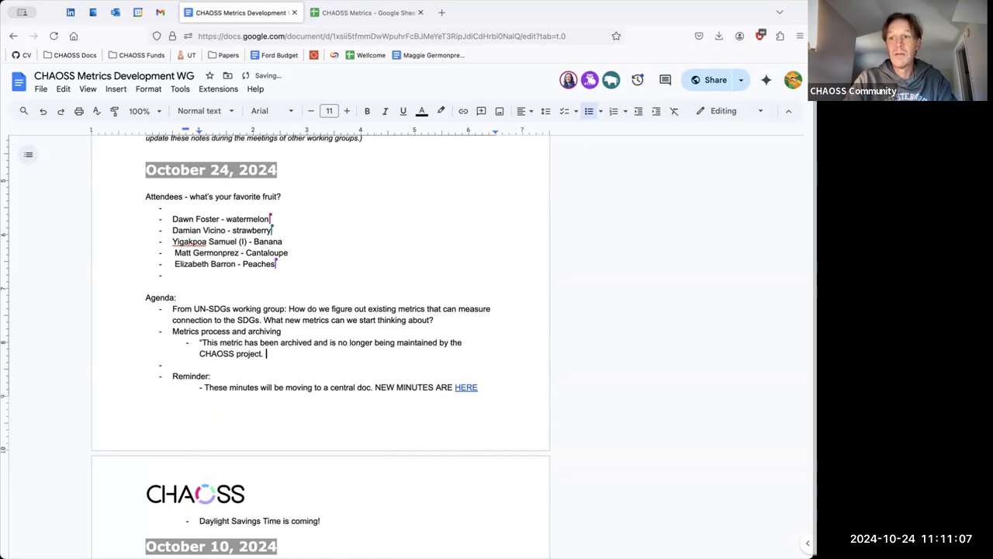
{"action": "type", "text": "If you would l"}
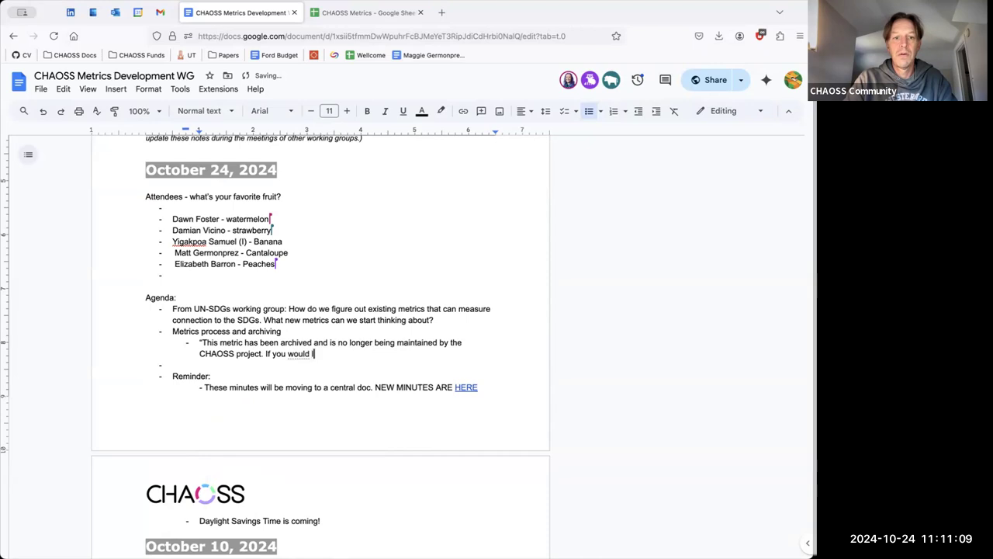
{"action": "type", "text": "ike to ad"}
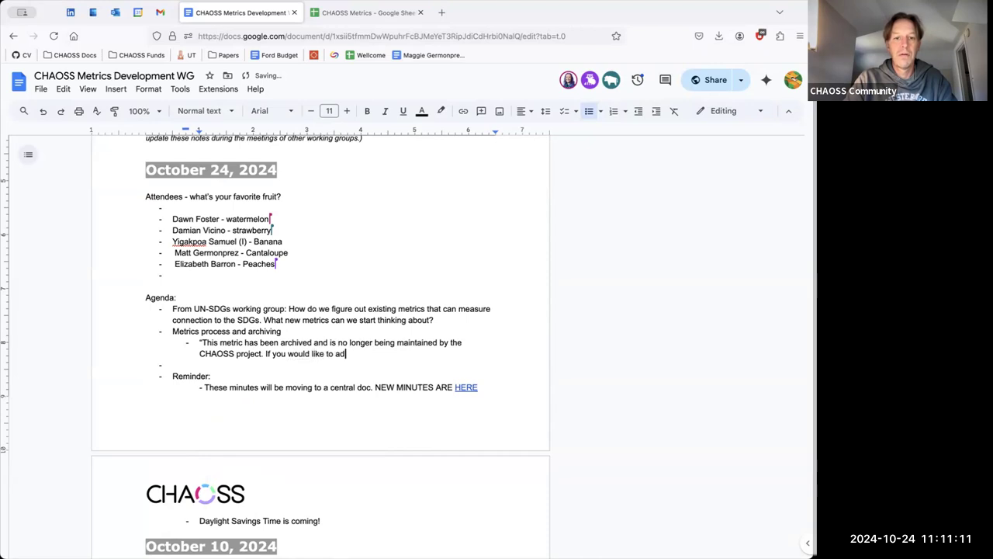
{"action": "type", "text": "vocate to"}
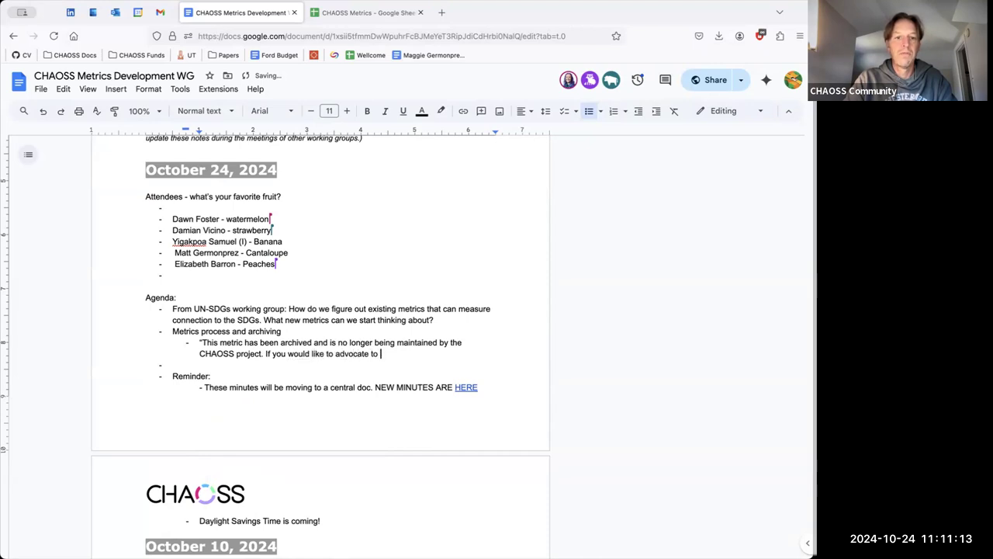
{"action": "type", "text": " bring this"}
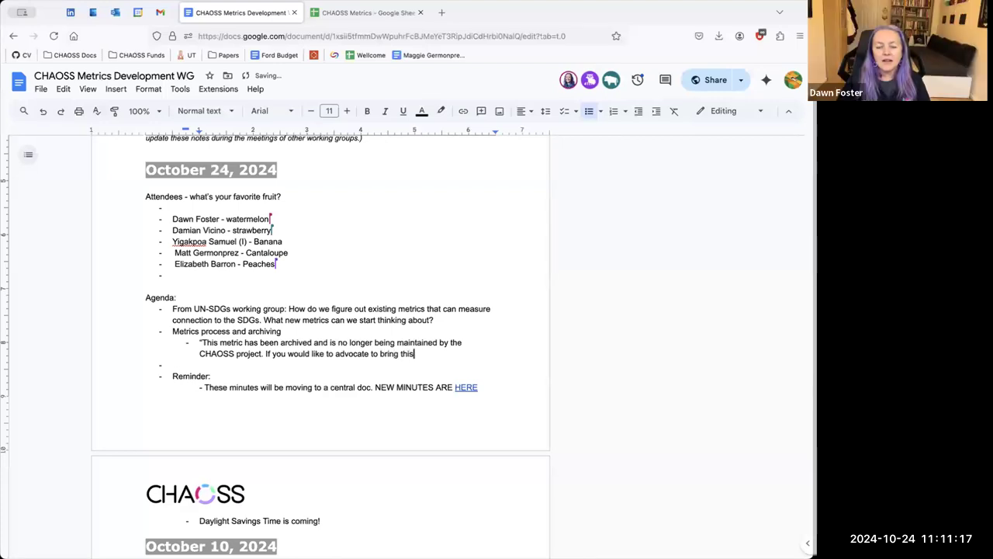
{"action": "key", "text": "BackSpace"}
{"action": "key", "text": "BackSpace"}
{"action": "key", "text": "BackSpace"}
{"action": "key", "text": "BackSpace"}
{"action": "key", "text": "BackSpace"}
{"action": "key", "text": "BackSpace"}
{"action": "key", "text": "BackSpace"}
{"action": "key", "text": "BackSpace"}
{"action": "key", "text": "BackSpace"}
{"action": "key", "text": "BackSpace"}
{"action": "key", "text": "BackSpace"}
{"action": "key", "text": "BackSpace"}
{"action": "key", "text": "BackSpace"}
{"action": "key", "text": "BackSpace"}
{"action": "key", "text": "BackSpace"}
{"action": "key", "text": "BackSpace"}
{"action": "key", "text": "BackSpace"}
{"action": "key", "text": "BackSpace"}
{"action": "key", "text": "BackSpace"}
{"action": "key", "text": "BackSpace"}
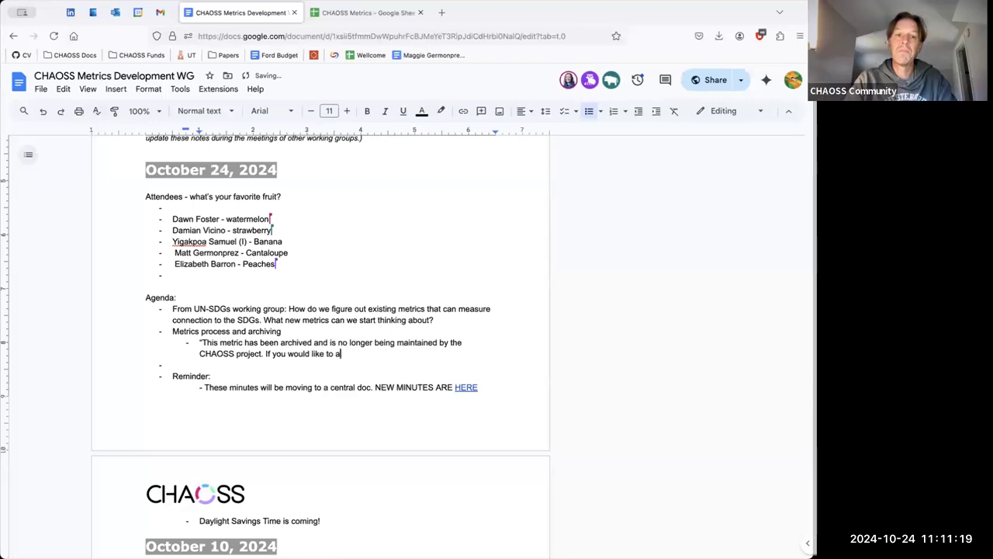
{"action": "key", "text": "BackSpace"}
{"action": "key", "text": "BackSpace"}
{"action": "key", "text": "BackSpace"}
{"action": "key", "text": "BackSpace"}
{"action": "key", "text": "BackSpace"}
{"action": "key", "text": "BackSpace"}
{"action": "key", "text": "BackSpace"}
{"action": "key", "text": "BackSpace"}
{"action": "key", "text": "BackSpace"}
{"action": "key", "text": "BackSpace"}
{"action": "key", "text": "BackSpace"}
{"action": "key", "text": "BackSpace"}
{"action": "key", "text": "BackSpace"}
{"action": "key", "text": "BackSpace"}
{"action": "key", "text": "BackSpace"}
{"action": "key", "text": "BackSpace"}
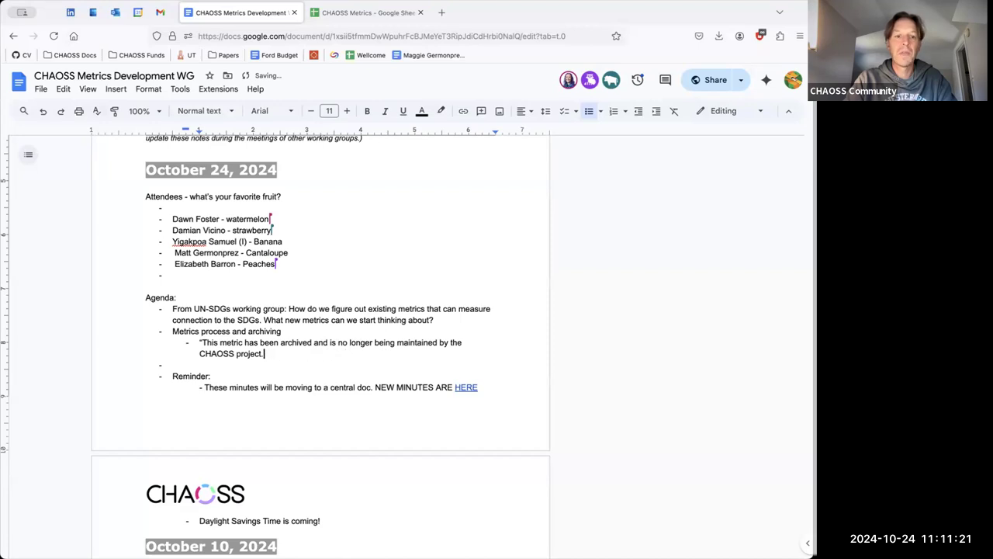
Step: Add a closing quotation mark after “CHAOSS project.” in the archive notice
{"action": "type", "text": "\""}
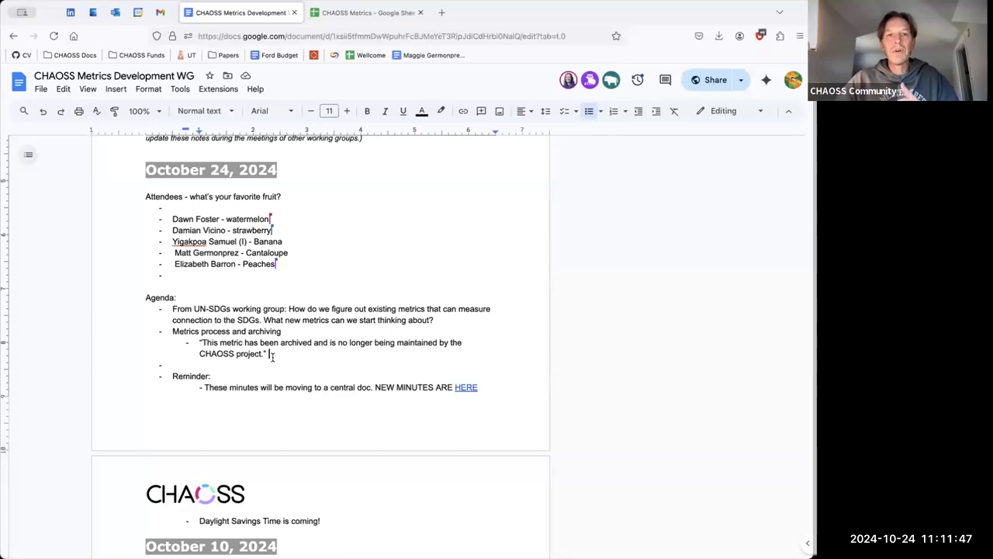
Step: Scroll the Metrics Work tracking sheet down to the Sponsorship metric in row 69
{"action": "left_click", "coordinate": [342, 14]}
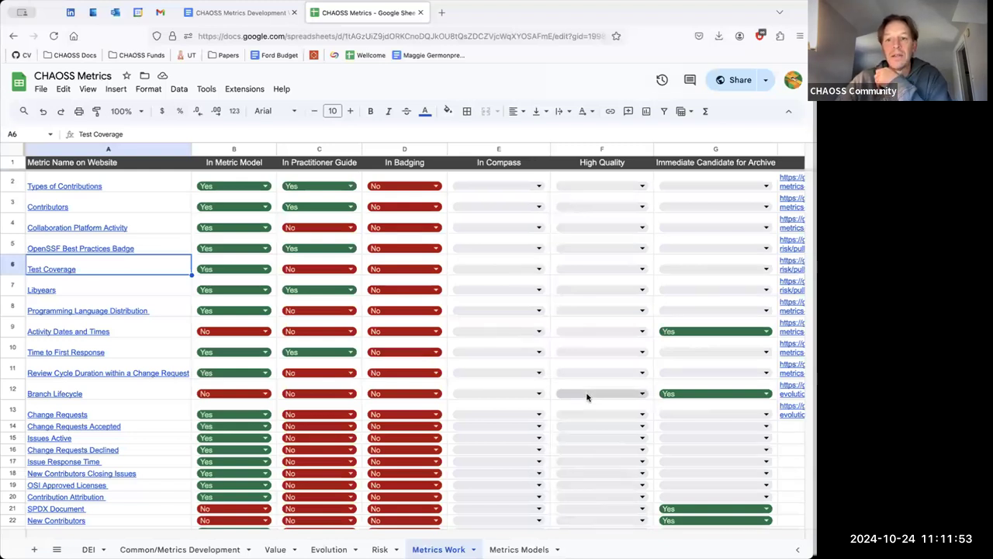
{"action": "scroll", "coordinate": [586, 398], "scroll_direction": "down", "scroll_amount": 3}
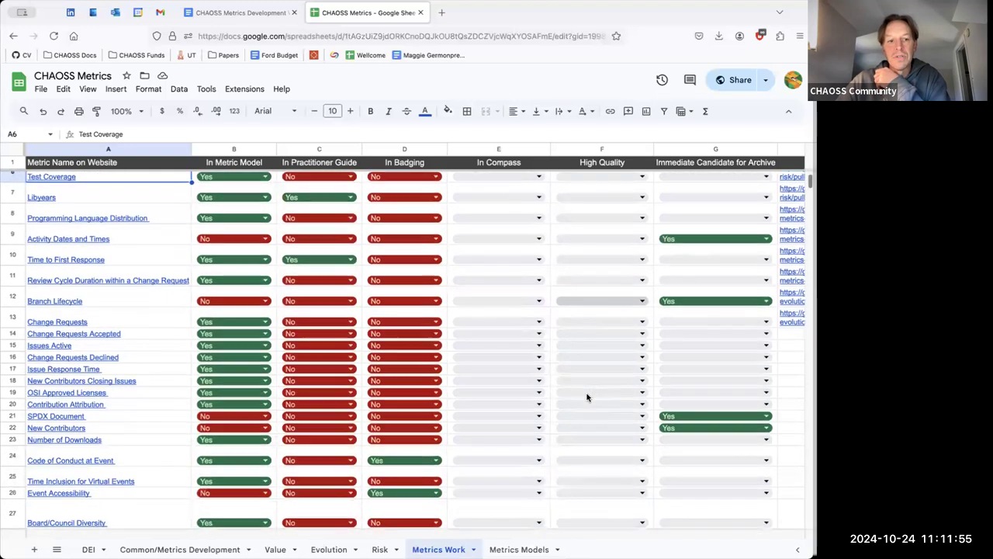
{"action": "scroll", "coordinate": [587, 397], "scroll_direction": "down", "scroll_amount": 10}
{"action": "scroll", "coordinate": [587, 397], "scroll_direction": "down", "scroll_amount": 5}
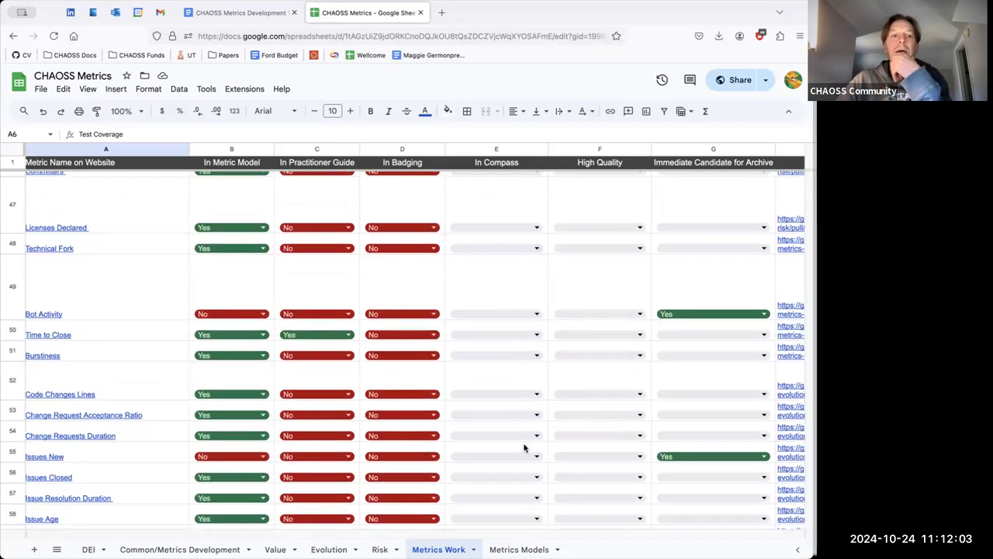
{"action": "scroll", "coordinate": [523, 447], "scroll_direction": "down", "scroll_amount": 3}
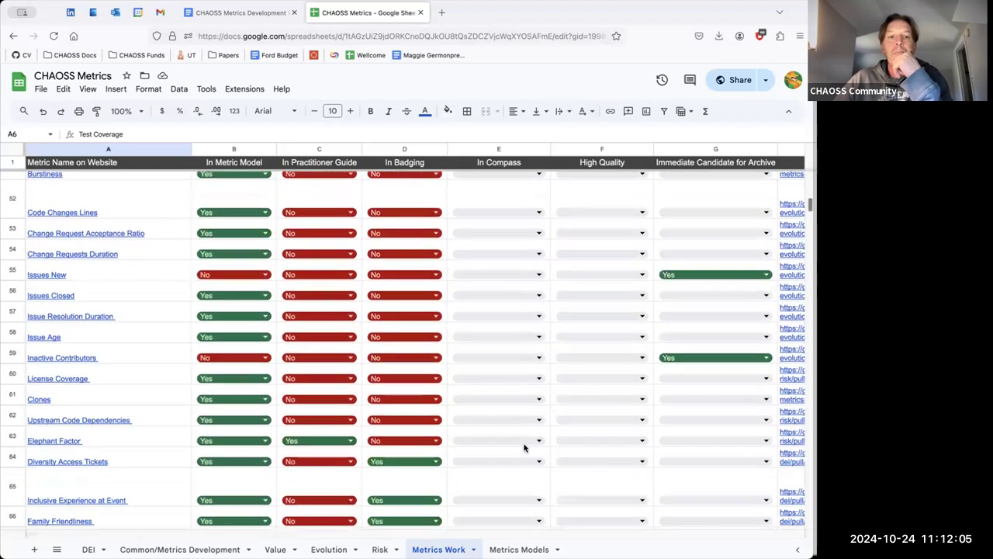
{"action": "scroll", "coordinate": [524, 448], "scroll_direction": "up", "scroll_amount": 6}
{"action": "scroll", "coordinate": [524, 448], "scroll_direction": "down", "scroll_amount": 5}
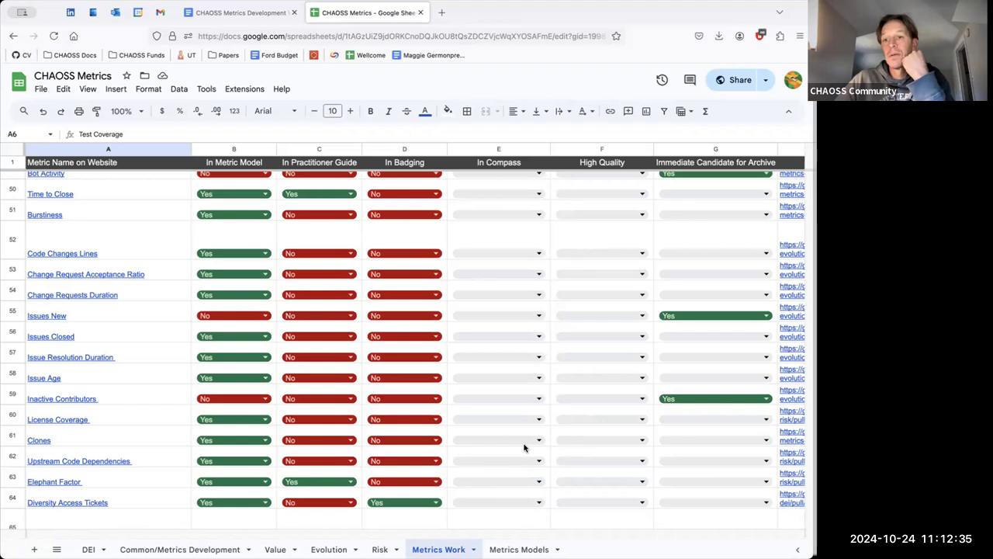
{"action": "scroll", "coordinate": [627, 392], "scroll_direction": "down", "scroll_amount": 3}
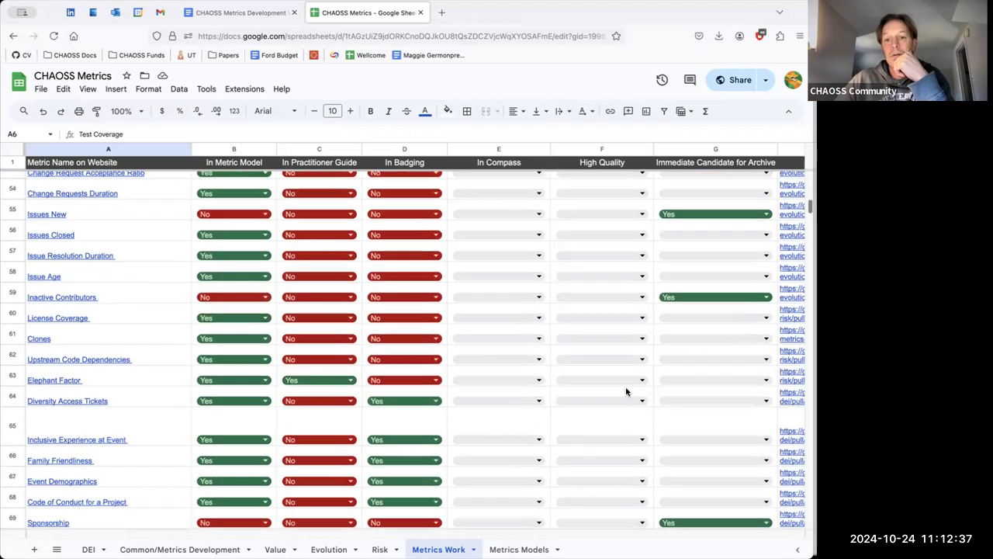
{"action": "scroll", "coordinate": [628, 392], "scroll_direction": "down", "scroll_amount": 1}
{"action": "scroll", "coordinate": [627, 392], "scroll_direction": "down", "scroll_amount": 1}
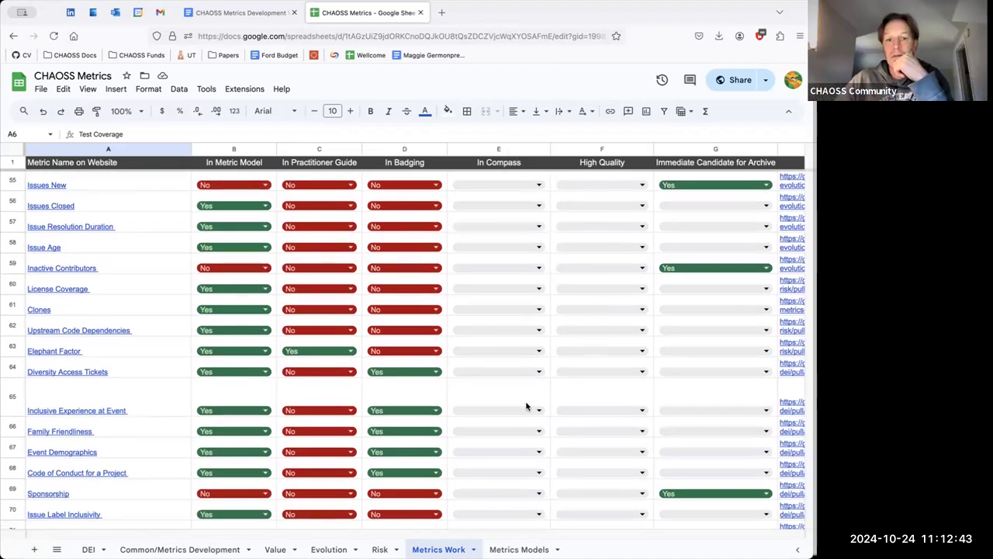
{"action": "scroll", "coordinate": [526, 405], "scroll_direction": "down", "scroll_amount": 1}
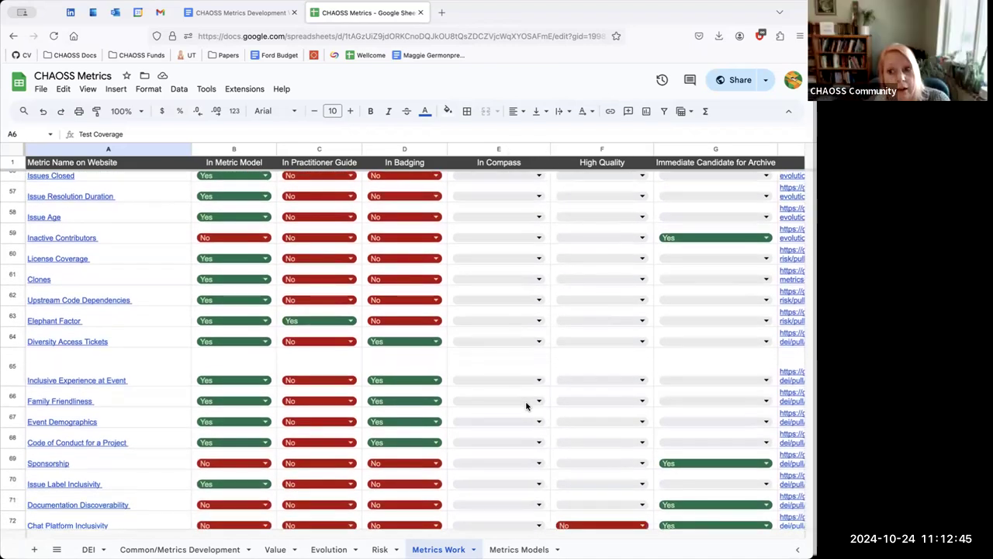
Step: Confirm Sponsorship's immediate archive value is Yes and open its metric page from A69
{"action": "double_click", "coordinate": [688, 461]}
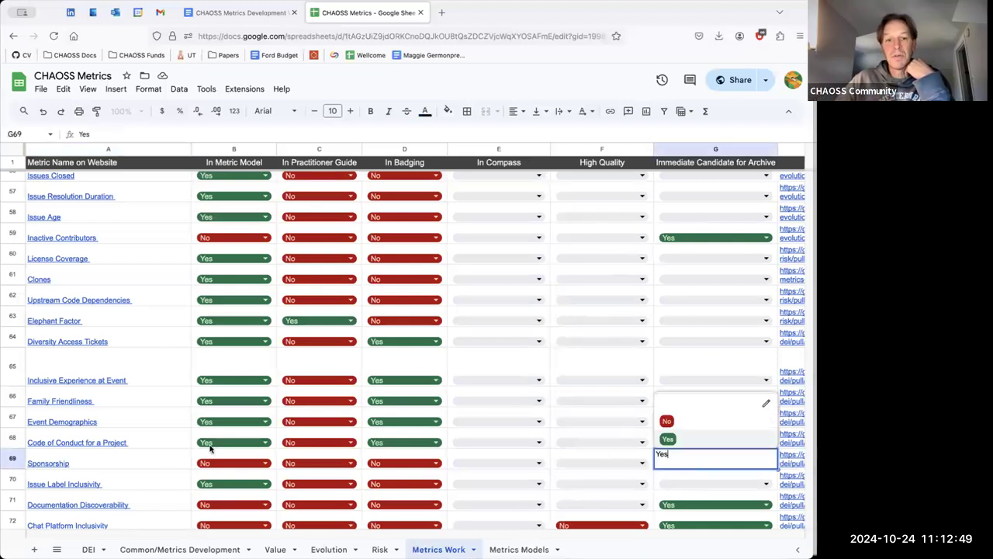
{"action": "left_click", "coordinate": [134, 454]}
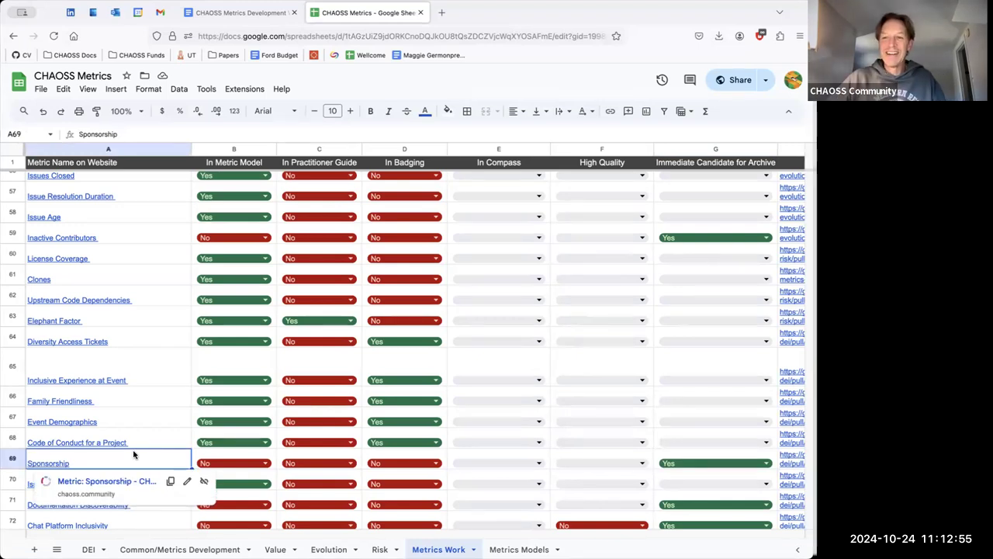
{"action": "left_click", "coordinate": [73, 483]}
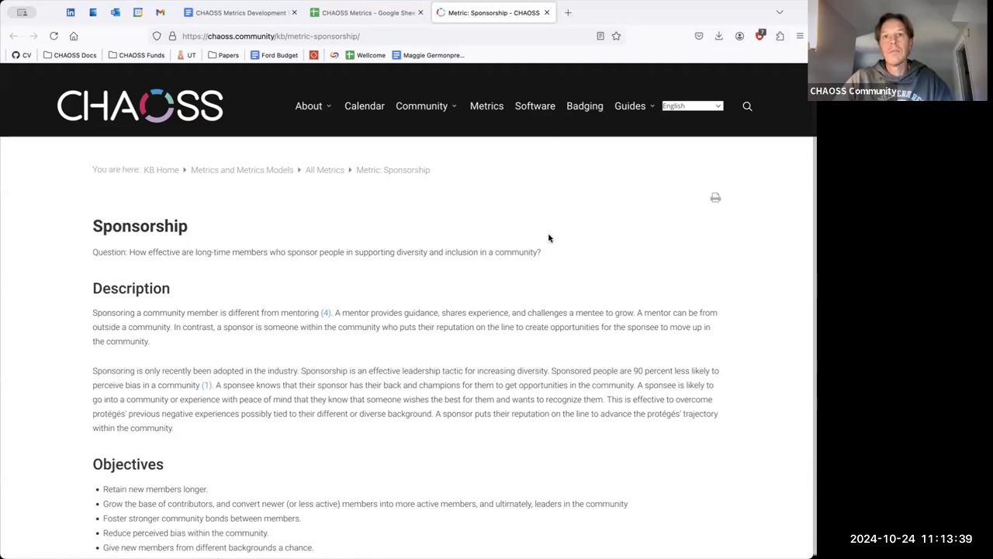
Step: Read the Sponsorship metric page's question, description and objectives
{"action": "mouse_move", "coordinate": [633, 108]}
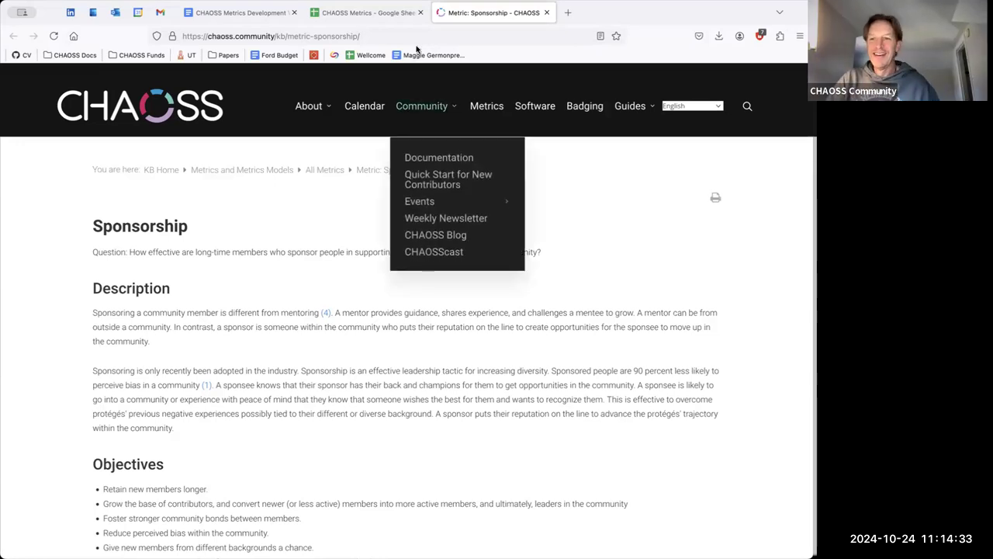
Step: Open the Chat Platform Inclusivity metric page from cell A72 of the tracker
{"action": "left_click", "coordinate": [385, 10]}
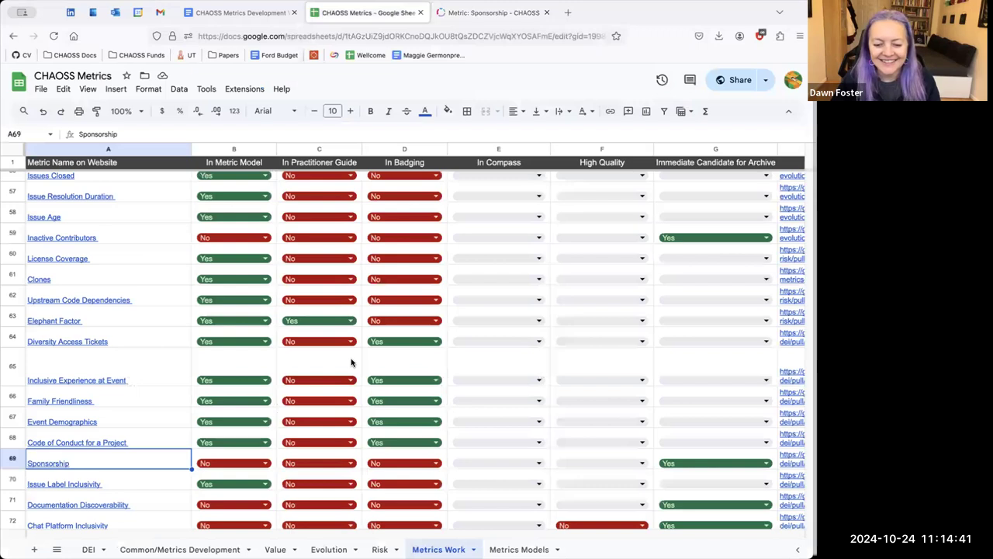
{"action": "scroll", "coordinate": [155, 439], "scroll_direction": "down", "scroll_amount": 2}
{"action": "left_click", "coordinate": [92, 470]}
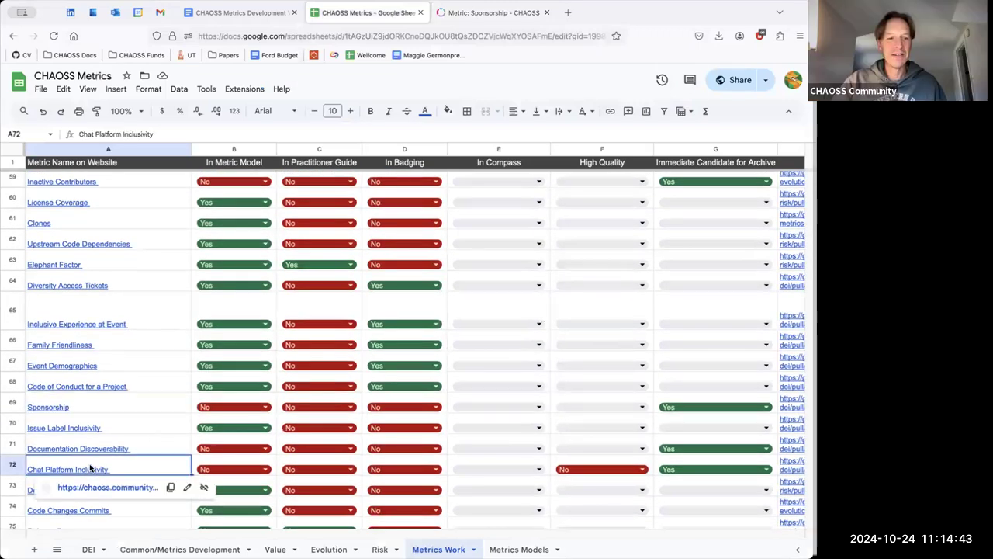
{"action": "left_click", "coordinate": [105, 487]}
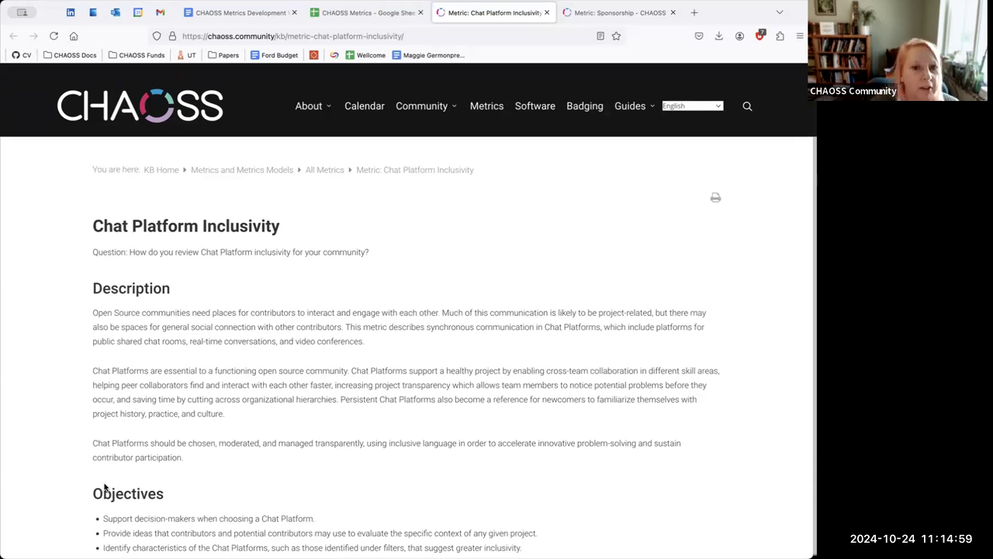
Step: Close the Sponsorship tab, skim the Chat Platform Inclusivity page, and return to the WG notes
{"action": "left_click", "coordinate": [673, 13]}
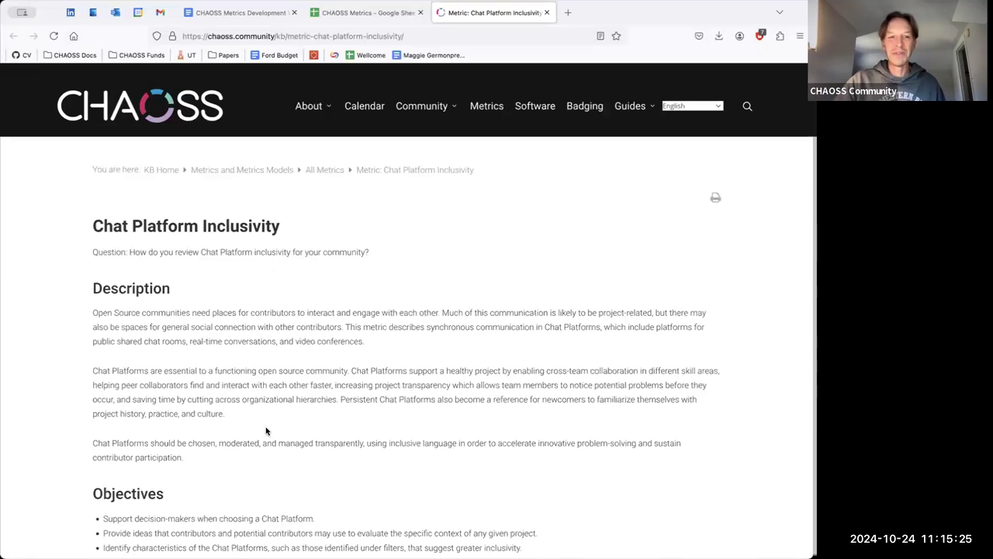
{"action": "scroll", "coordinate": [266, 432], "scroll_direction": "down", "scroll_amount": 5}
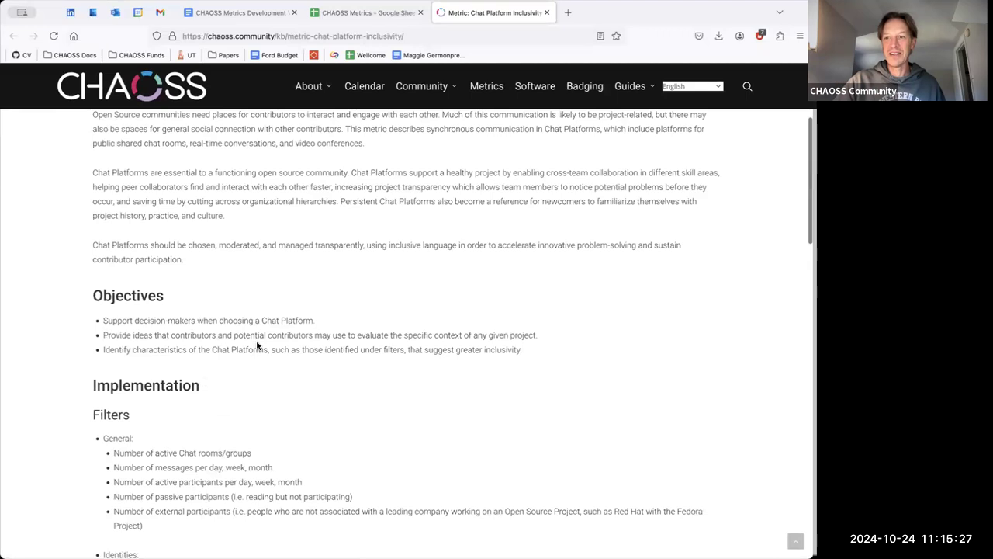
{"action": "scroll", "coordinate": [257, 345], "scroll_direction": "down", "scroll_amount": 3}
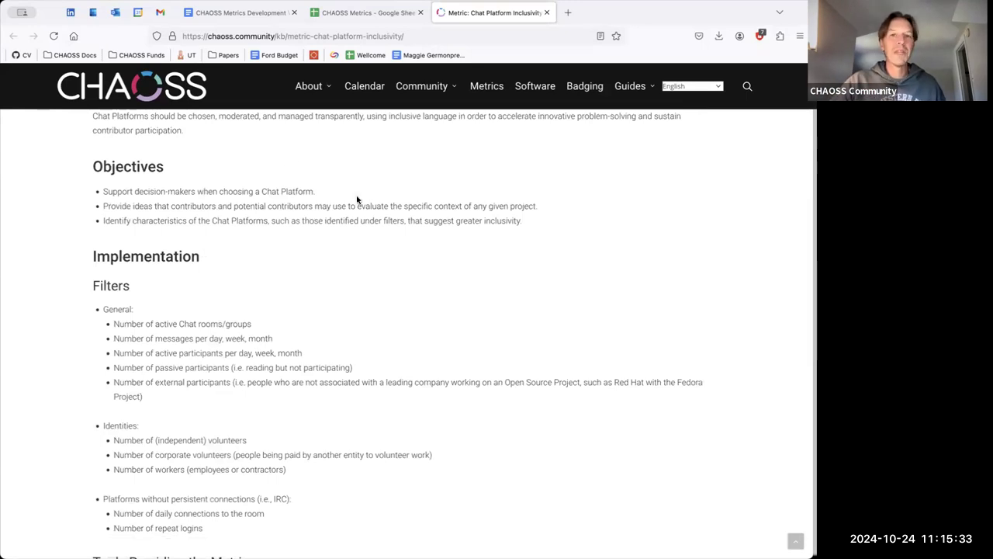
{"action": "scroll", "coordinate": [358, 199], "scroll_direction": "up", "scroll_amount": 5}
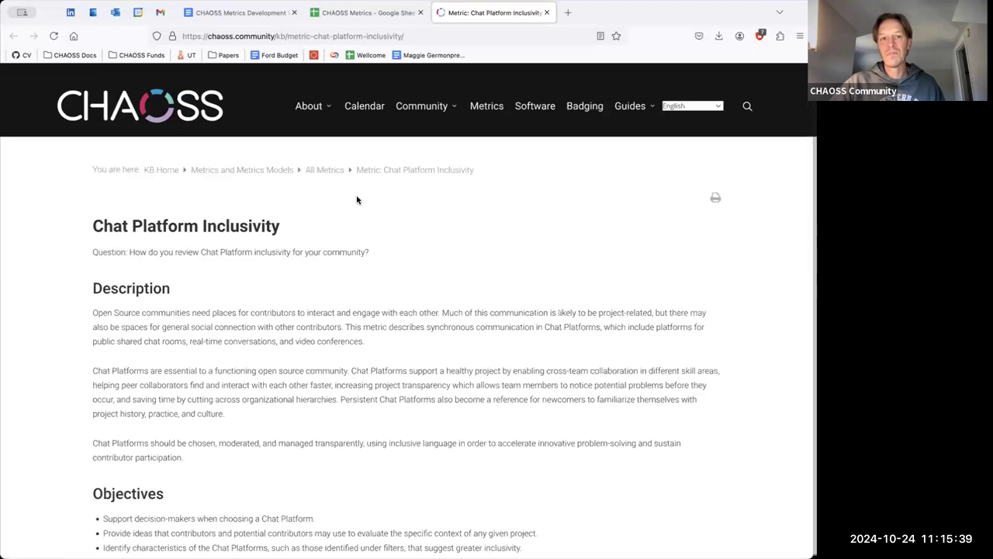
{"action": "left_click", "coordinate": [246, 13]}
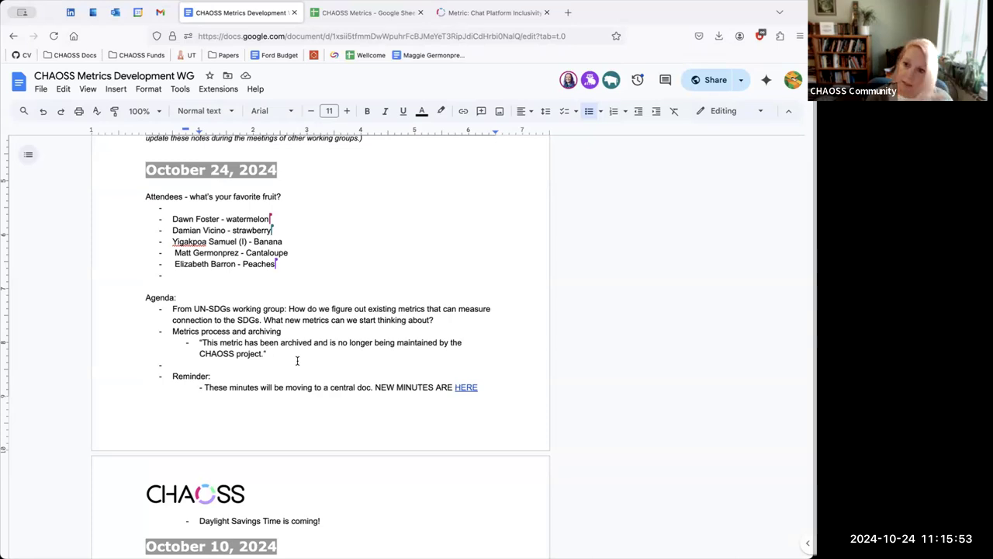
Step: Add an 'Add to GH markdown' sub-point below the archive notice
{"action": "key", "text": "Return"}
{"action": "key", "text": "Tab"}
{"action": "type", "text": "Add to GH "}
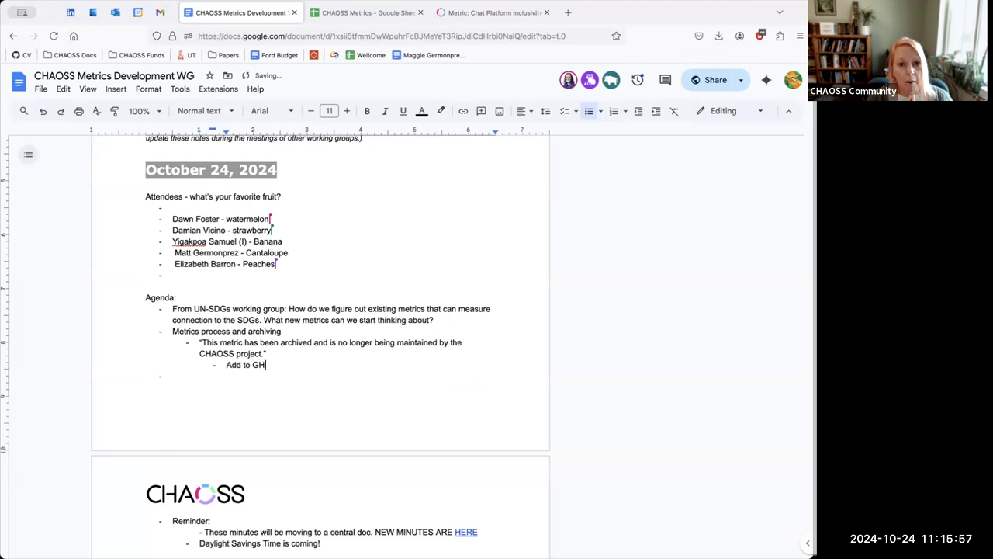
{"action": "type", "text": "mar"}
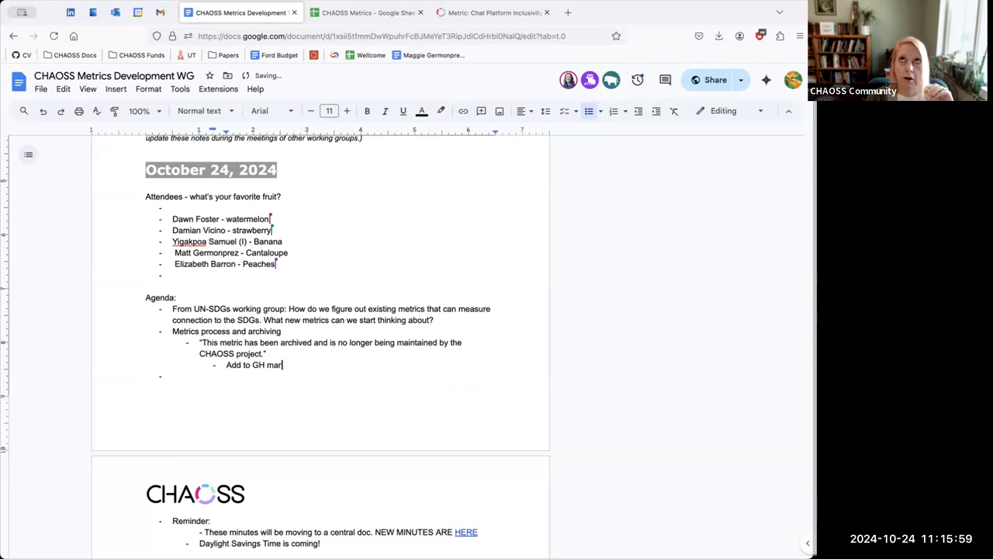
{"action": "type", "text": "kdown"}
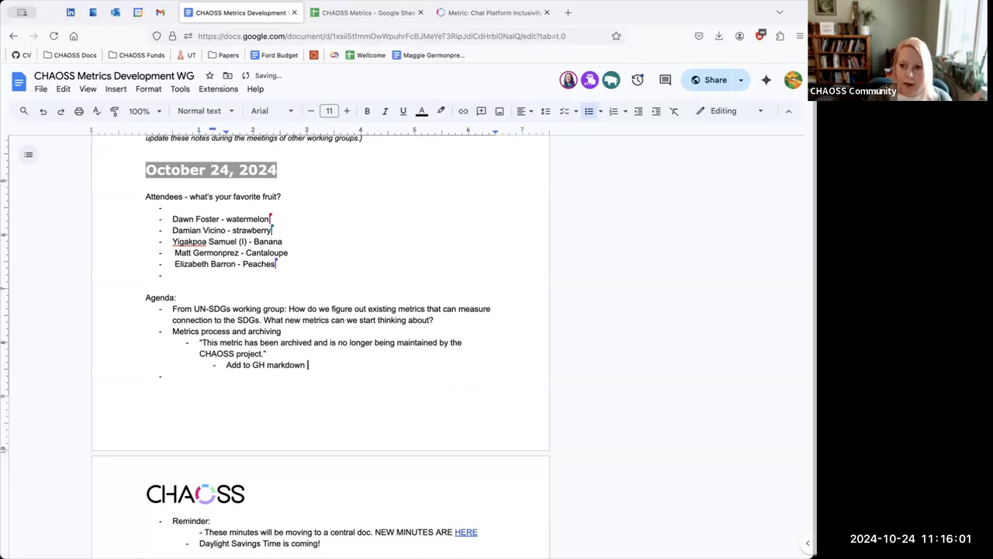
{"action": "key", "text": "Return"}
{"action": "key", "text": "shift+Tab"}
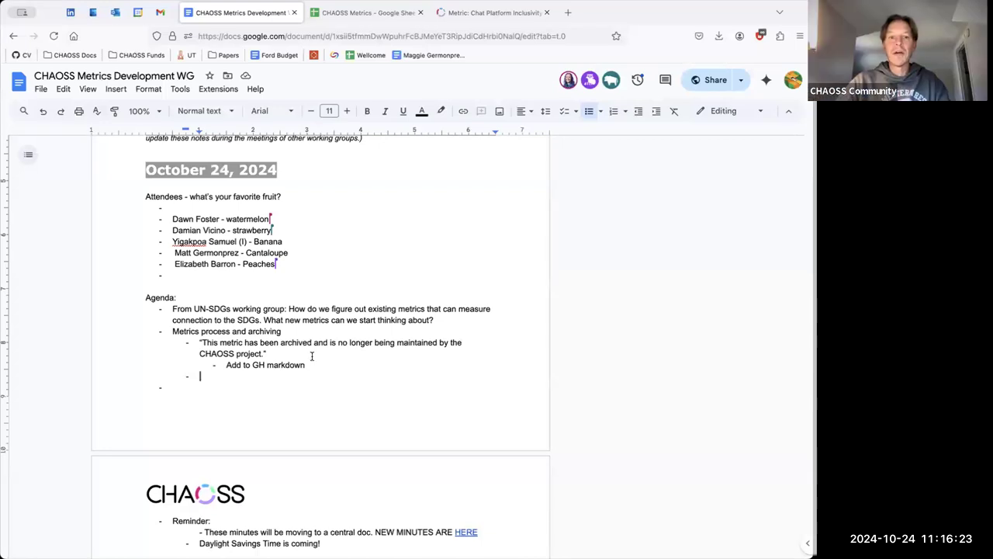
Step: Prefix it with 'Top level header:' and add an indented 'Should pull automatically' note beneath
{"action": "left_click", "coordinate": [225, 365]}
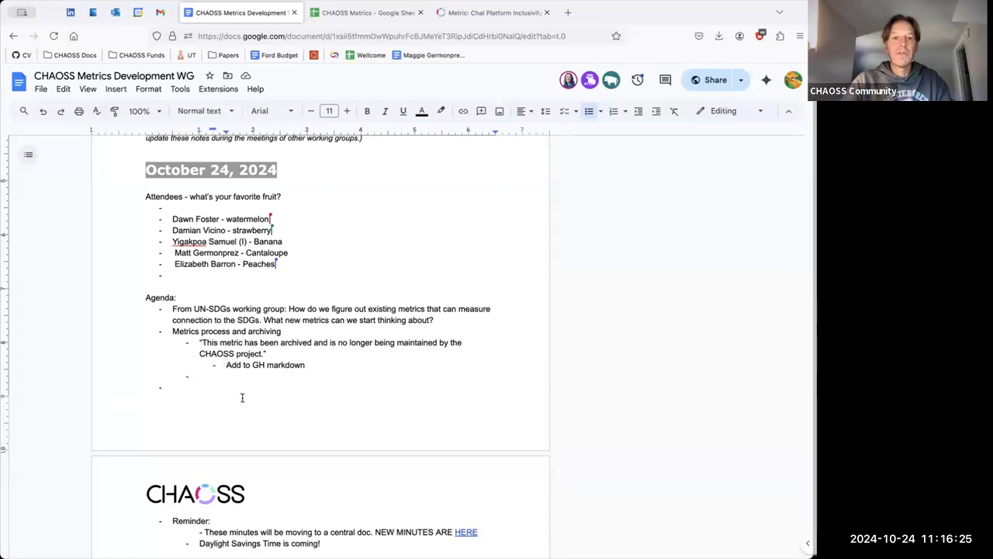
{"action": "type", "text": "Top level header:"}
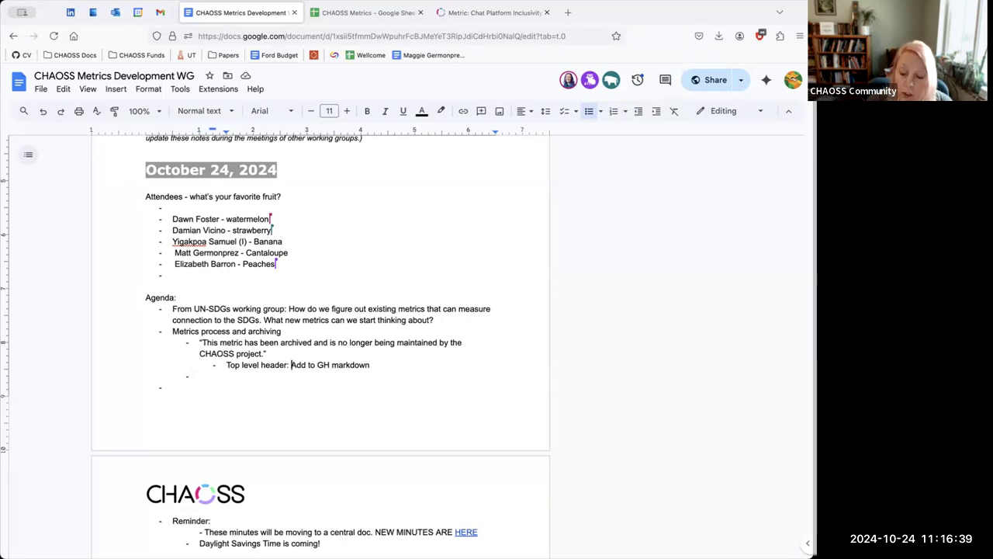
{"action": "left_click", "coordinate": [200, 376]}
{"action": "key", "text": "Tab"}
{"action": "type", "text": "Should"}
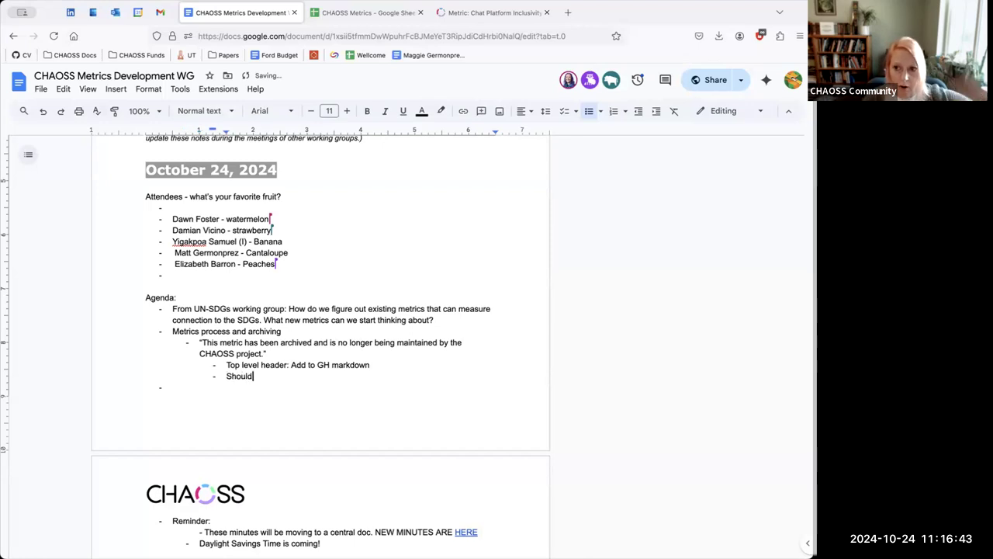
{"action": "type", "text": " pull aol"}
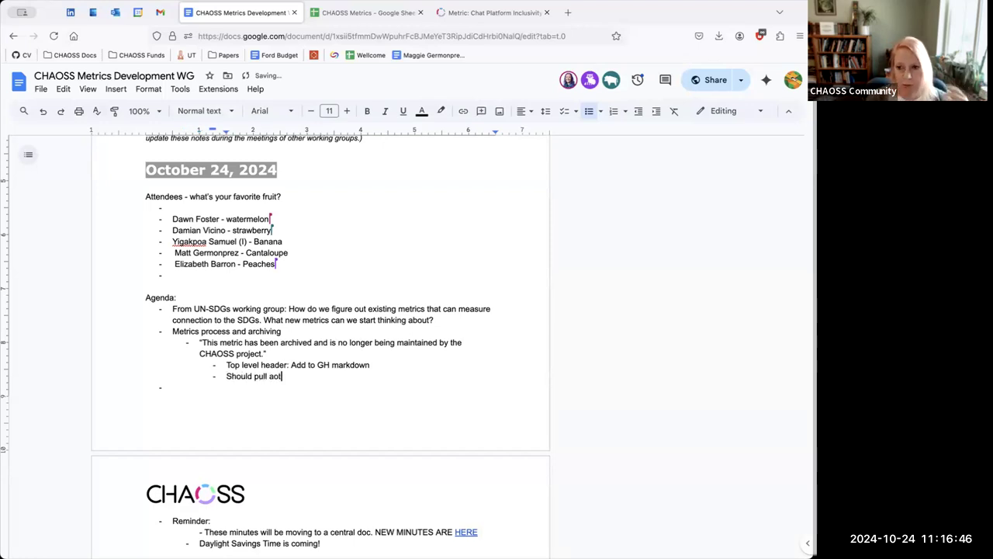
{"action": "key", "text": "BackSpace"}
{"action": "type", "text": "utomai"}
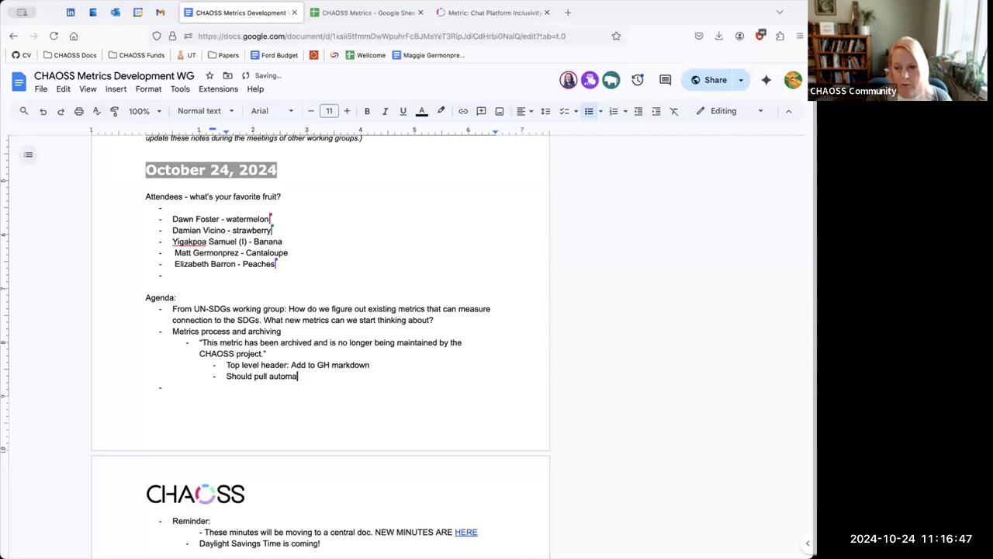
{"action": "key", "text": "BackSpace"}
{"action": "type", "text": "ticaaly"}
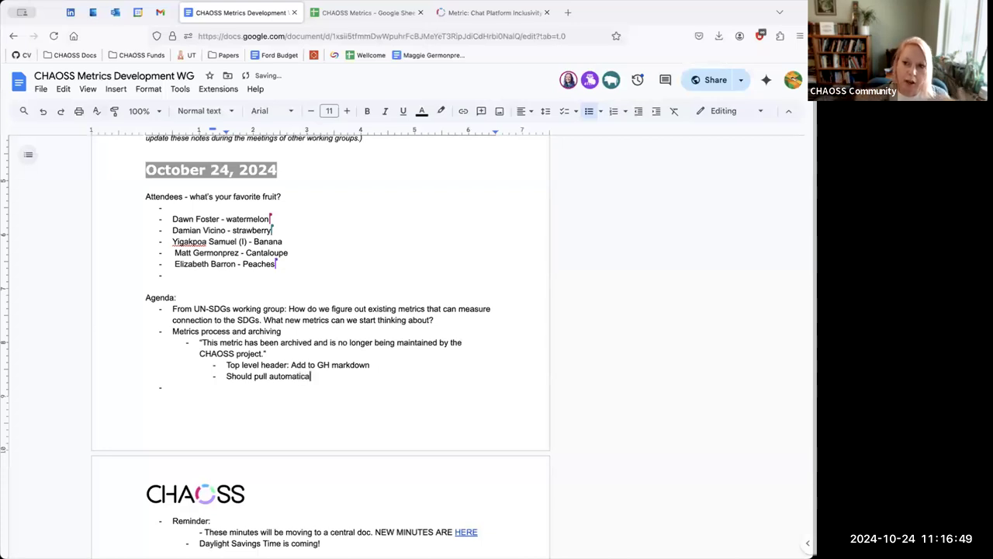
{"action": "key", "text": "Return"}
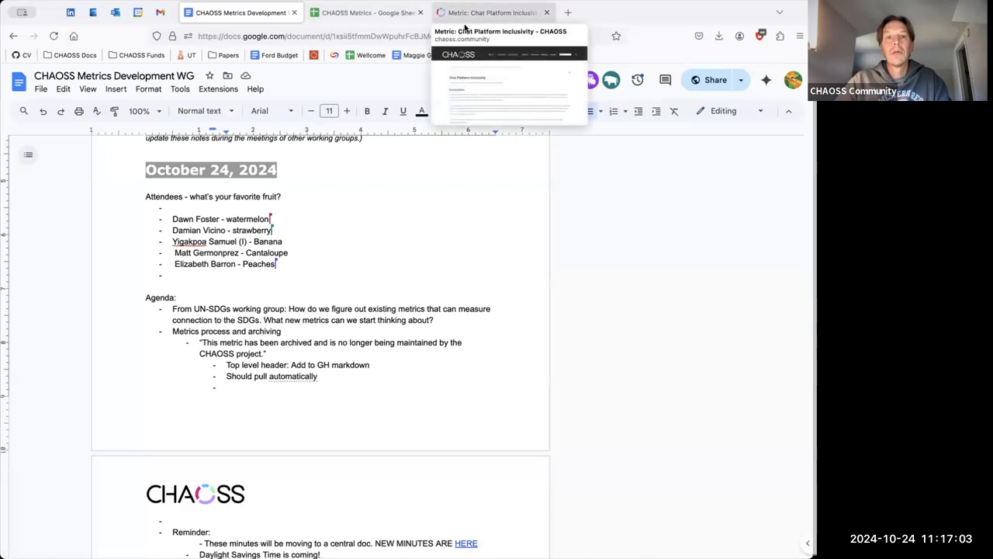
Step: Go from the Chat Platform Inclusivity metric page to the Metrics overview, then enter the site search box
{"action": "left_click", "coordinate": [481, 10]}
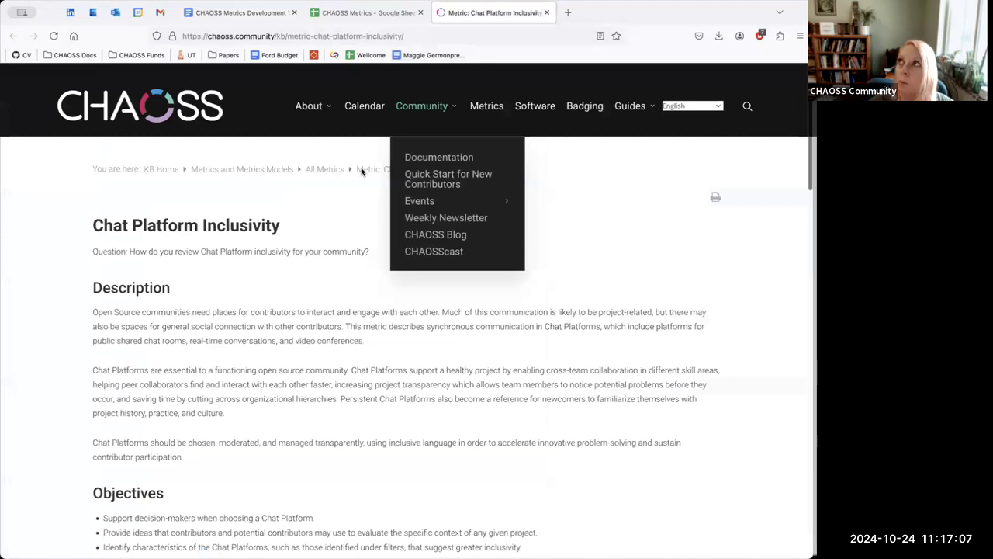
{"action": "left_click", "coordinate": [487, 106]}
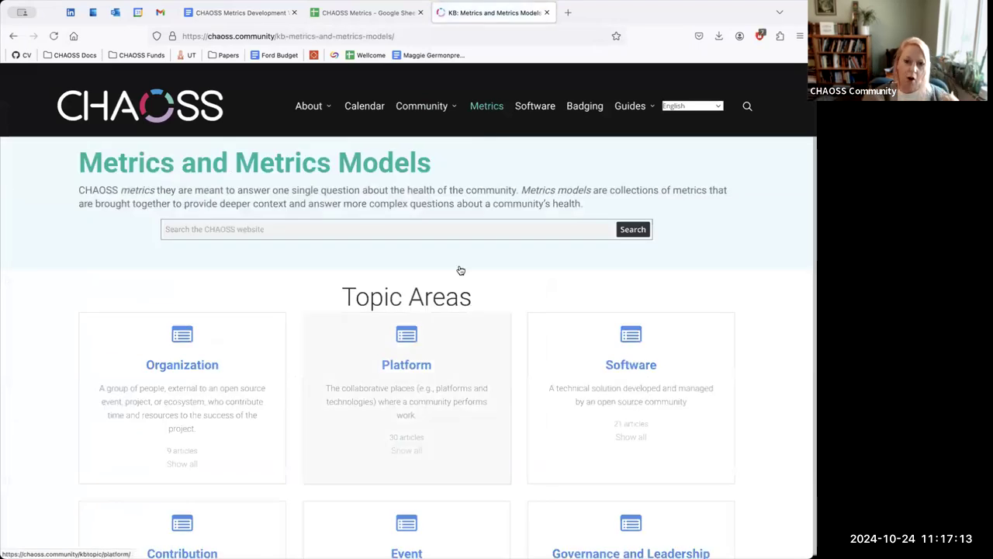
{"action": "scroll", "coordinate": [441, 336], "scroll_direction": "down", "scroll_amount": 5}
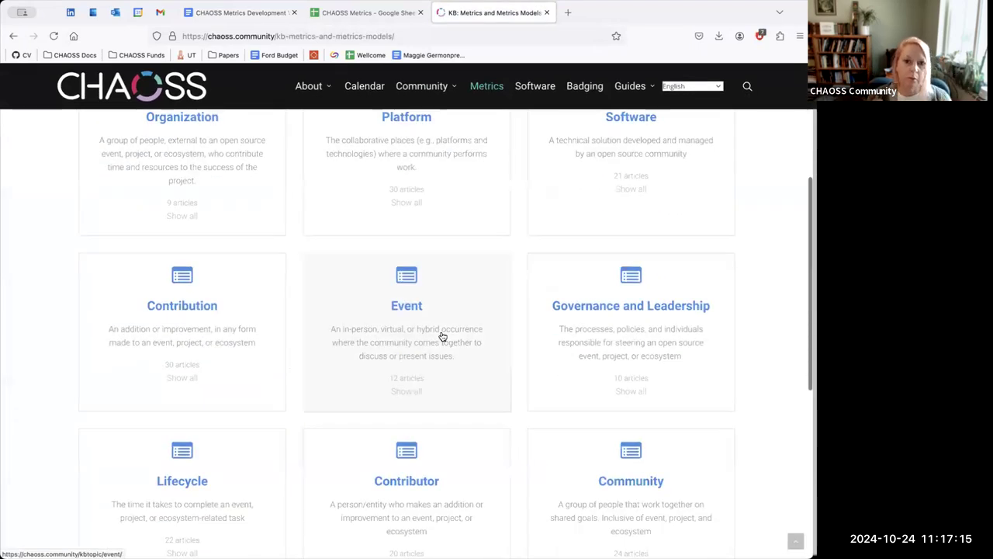
{"action": "scroll", "coordinate": [443, 336], "scroll_direction": "up", "scroll_amount": 5}
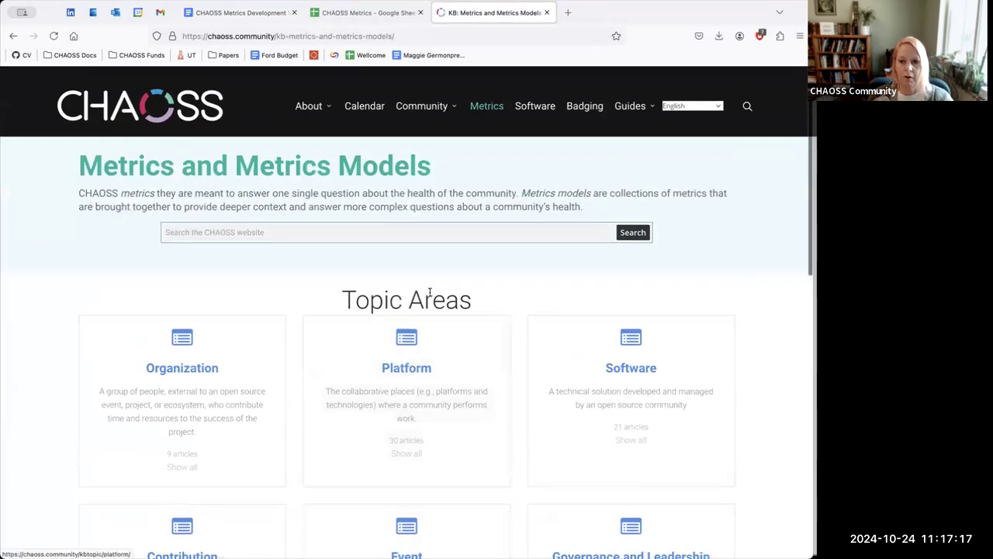
{"action": "left_click", "coordinate": [326, 225]}
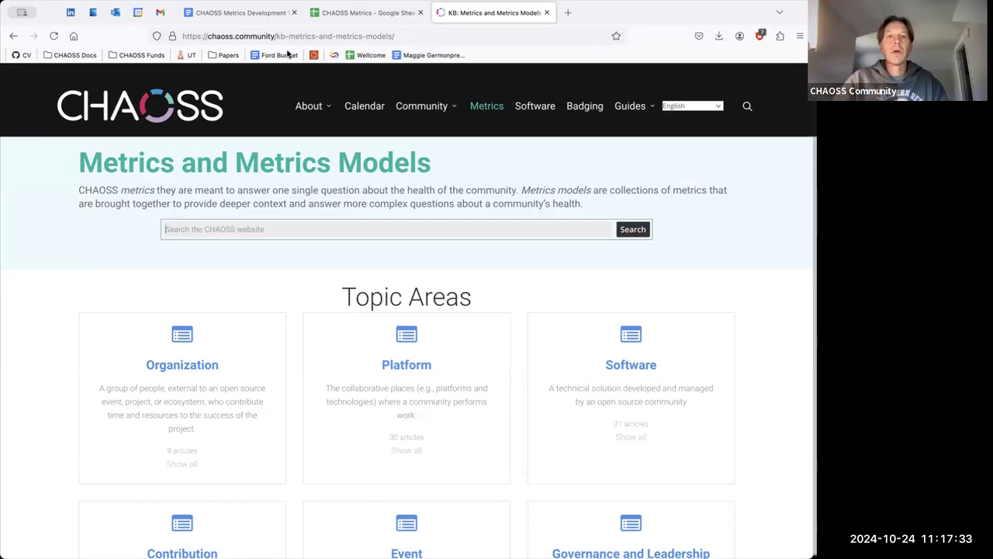
Step: Outdent the empty bullet under Metrics process and archiving and begin a note, trimmed back to 'Re'
{"action": "left_click", "coordinate": [243, 14]}
{"action": "key", "text": "shift+Tab"}
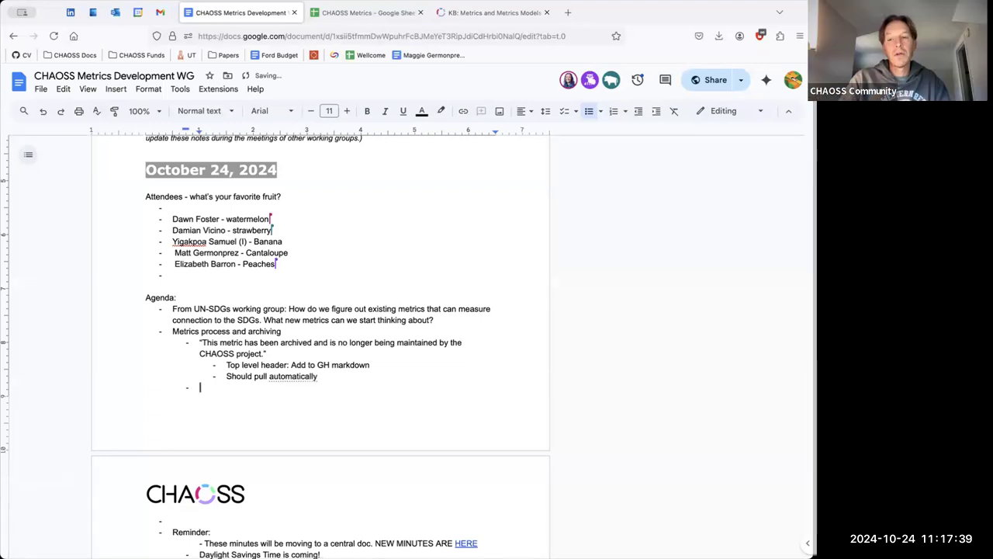
{"action": "type", "text": "Remove the "}
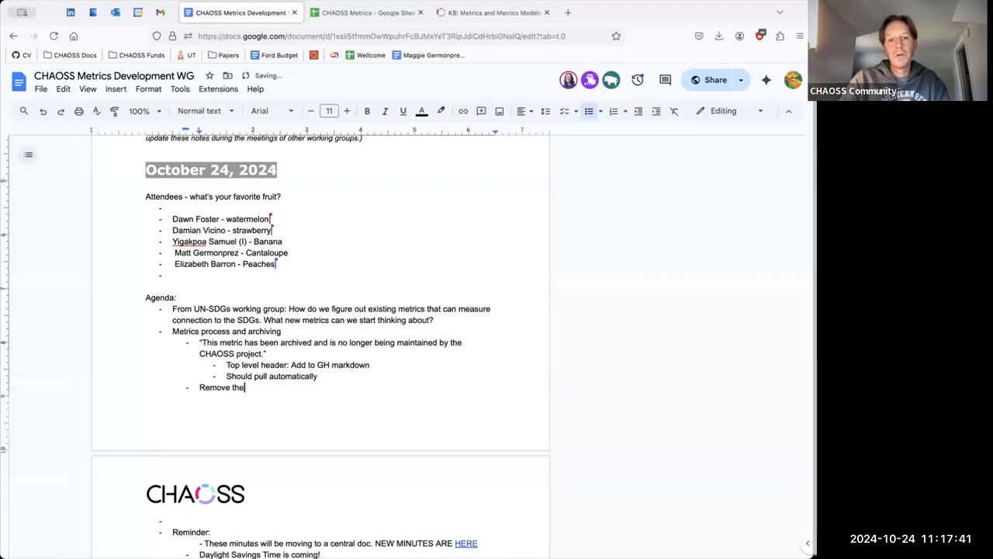
{"action": "type", "text": "categories "}
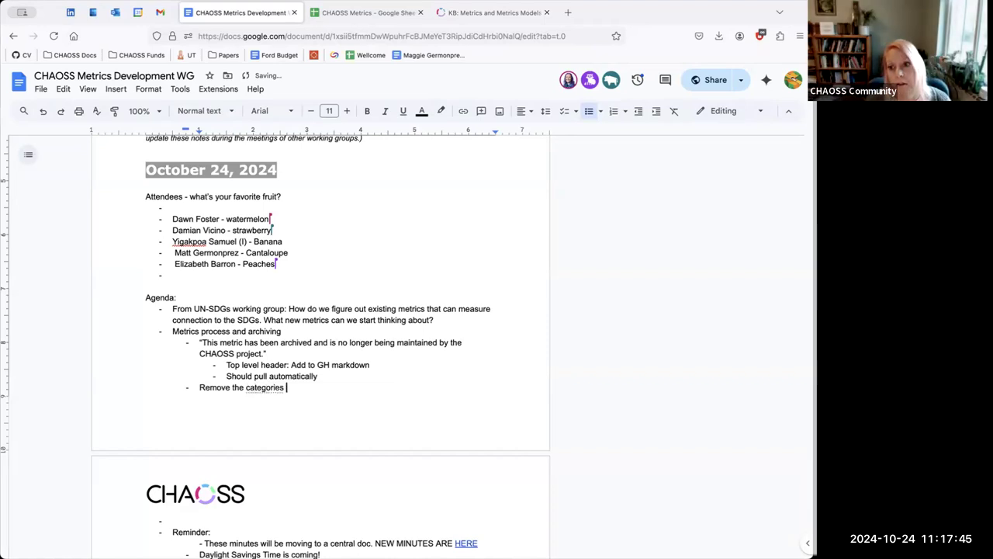
{"action": "type", "text": "in te"}
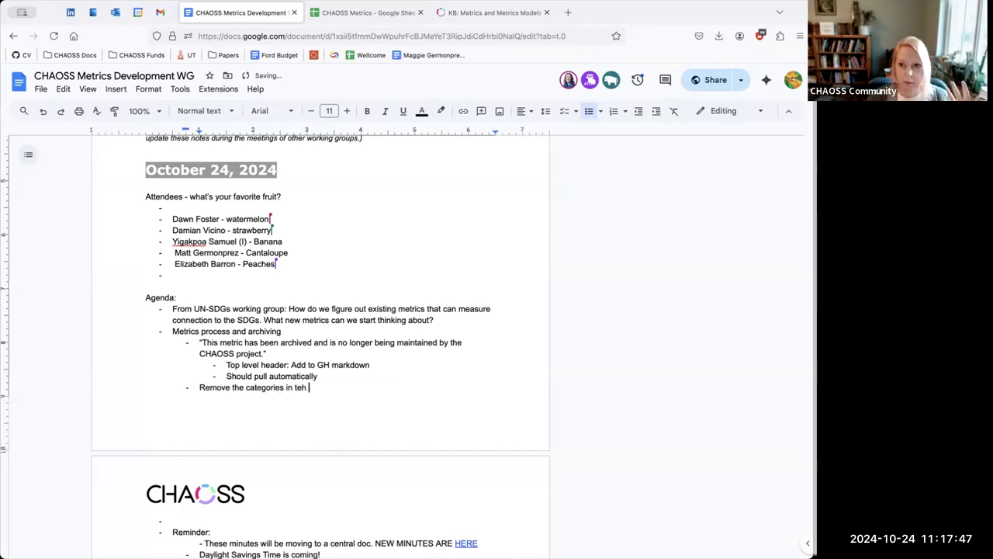
{"action": "key", "text": "BackSpace"}
{"action": "key", "text": "BackSpace"}
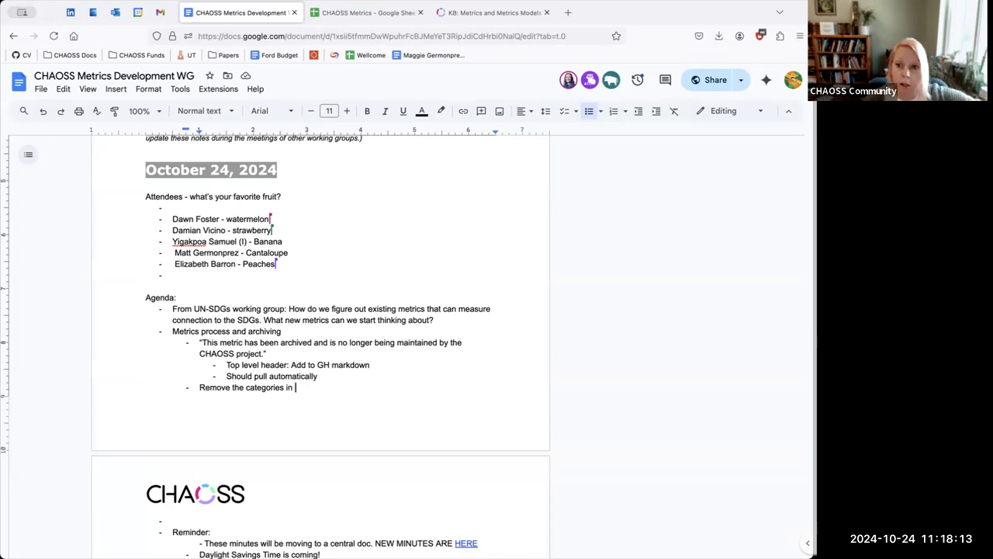
{"action": "key", "text": "BackSpace"}
{"action": "key", "text": "BackSpace"}
{"action": "key", "text": "BackSpace"}
{"action": "key", "text": "BackSpace"}
{"action": "key", "text": "BackSpace"}
{"action": "key", "text": "BackSpace"}
{"action": "key", "text": "BackSpace"}
{"action": "key", "text": "BackSpace"}
{"action": "key", "text": "BackSpace"}
{"action": "key", "text": "BackSpace"}
{"action": "key", "text": "BackSpace"}
{"action": "key", "text": "BackSpace"}
{"action": "key", "text": "BackSpace"}
{"action": "key", "text": "BackSpace"}
{"action": "key", "text": "BackSpace"}
{"action": "key", "text": "BackSpace"}
{"action": "key", "text": "BackSpace"}
{"action": "key", "text": "BackSpace"}
{"action": "key", "text": "BackSpace"}
{"action": "key", "text": "BackSpace"}
{"action": "key", "text": "BackSpace"}
{"action": "key", "text": "BackSpace"}
{"action": "key", "text": "BackSpace"}
{"action": "key", "text": "BackSpace"}
{"action": "key", "text": "BackSpace"}
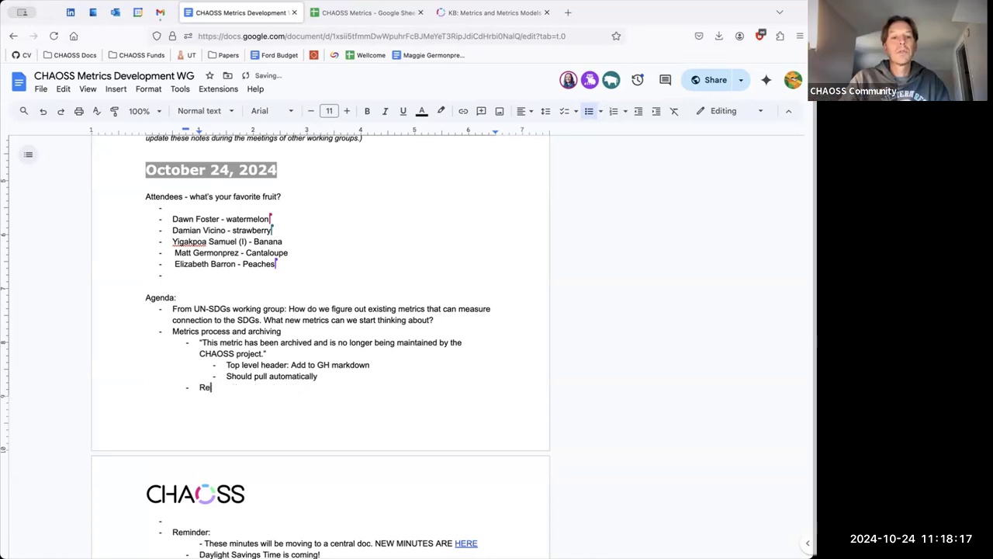
Step: Insert an empty column right of column G (Immediate Candidate for Archive) on Metrics Work
{"action": "left_click", "coordinate": [365, 12]}
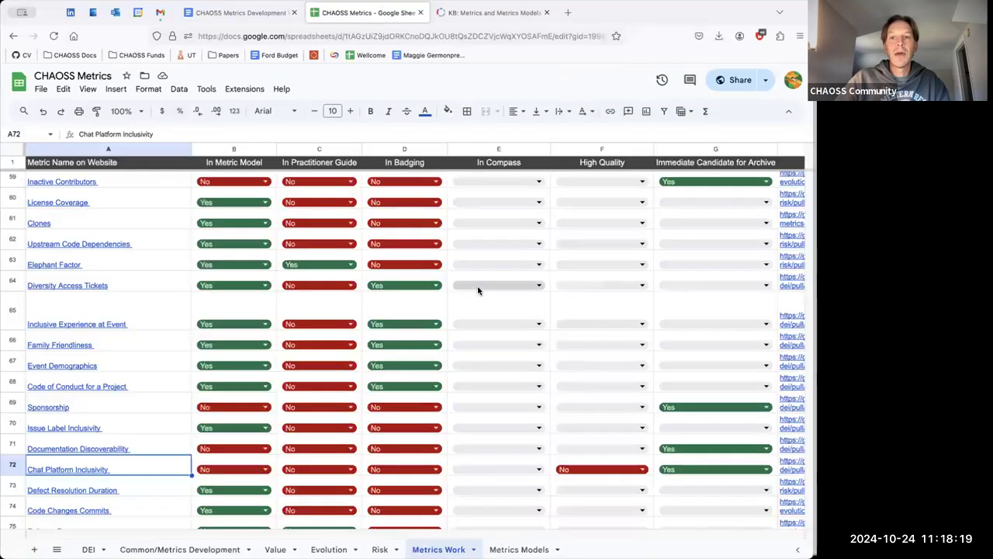
{"action": "scroll", "coordinate": [521, 361], "scroll_direction": "right", "scroll_amount": 5}
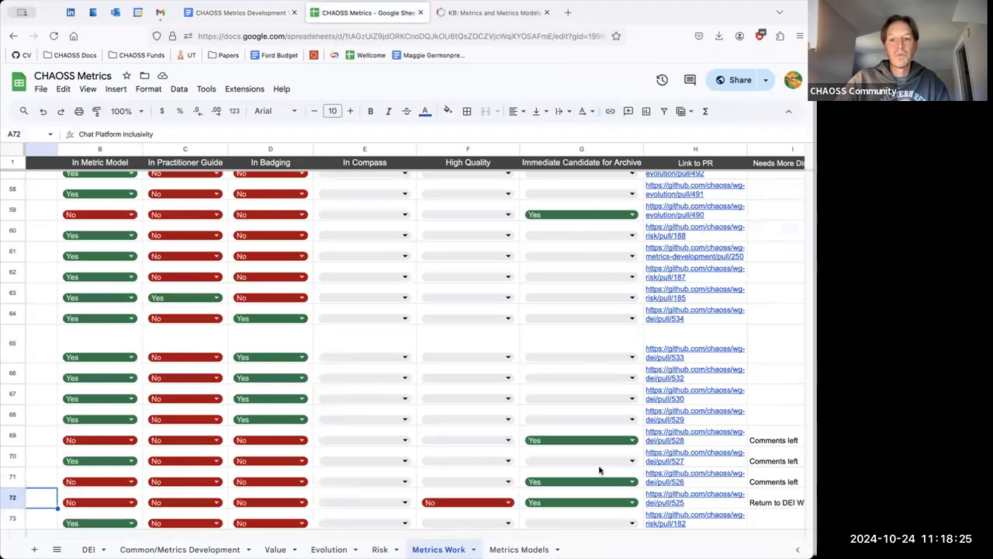
{"action": "right_click", "coordinate": [579, 146]}
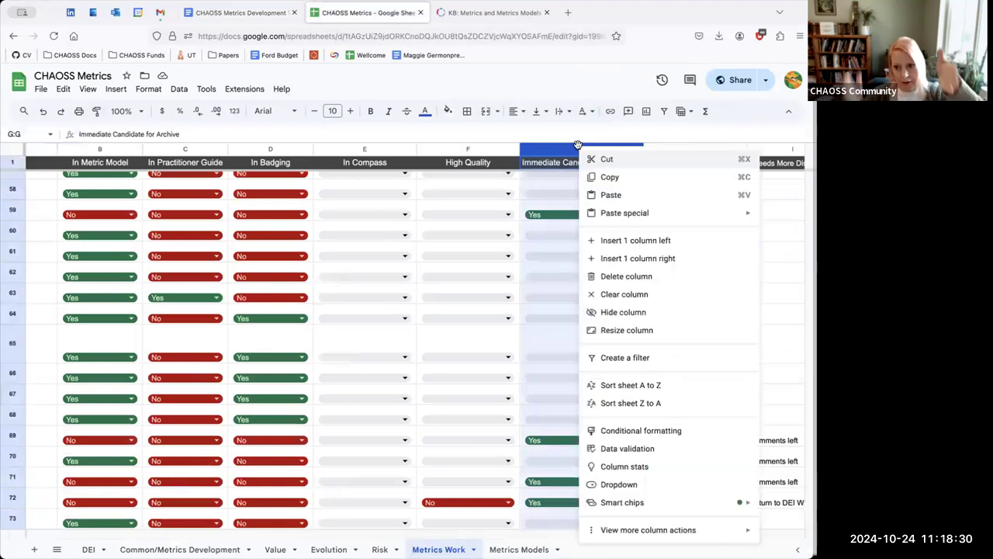
{"action": "left_click", "coordinate": [604, 258]}
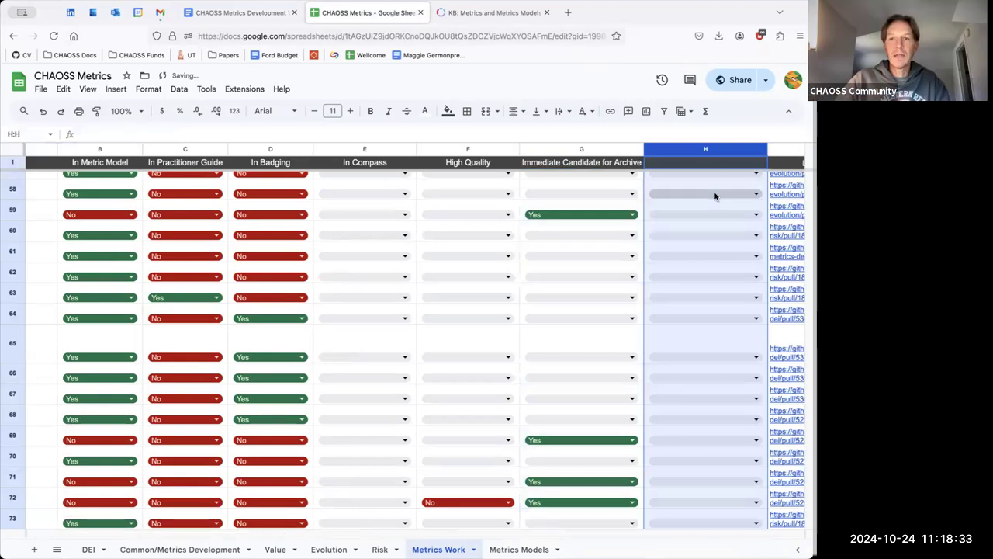
{"action": "scroll", "coordinate": [715, 195], "scroll_direction": "up", "scroll_amount": 4}
{"action": "scroll", "coordinate": [715, 196], "scroll_direction": "up", "scroll_amount": 15}
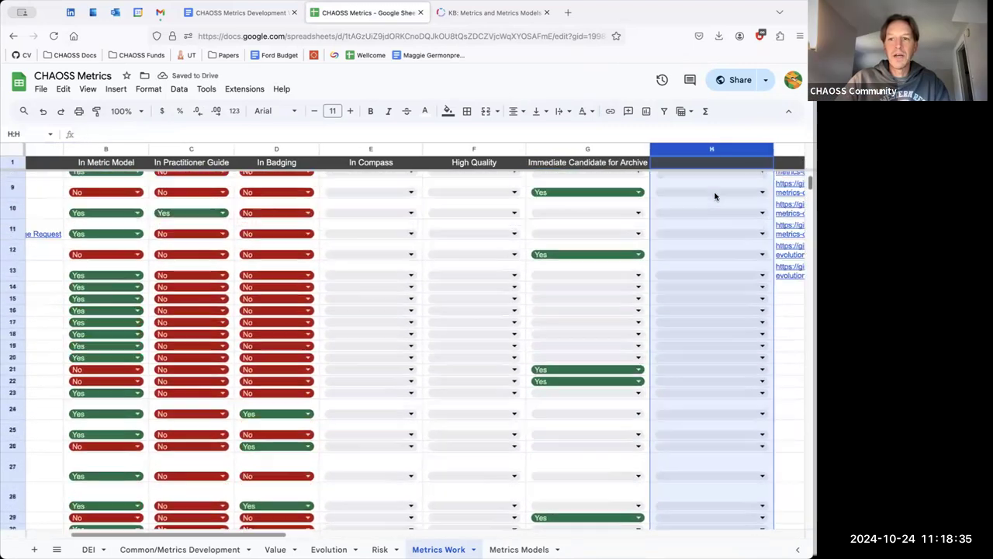
{"action": "scroll", "coordinate": [715, 196], "scroll_direction": "down", "scroll_amount": 10}
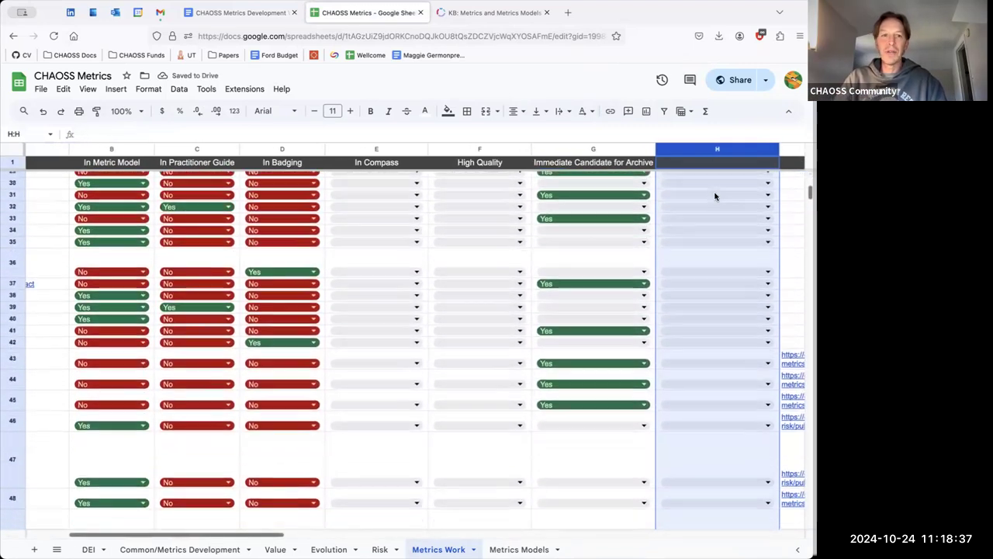
{"action": "scroll", "coordinate": [715, 196], "scroll_direction": "down", "scroll_amount": 5}
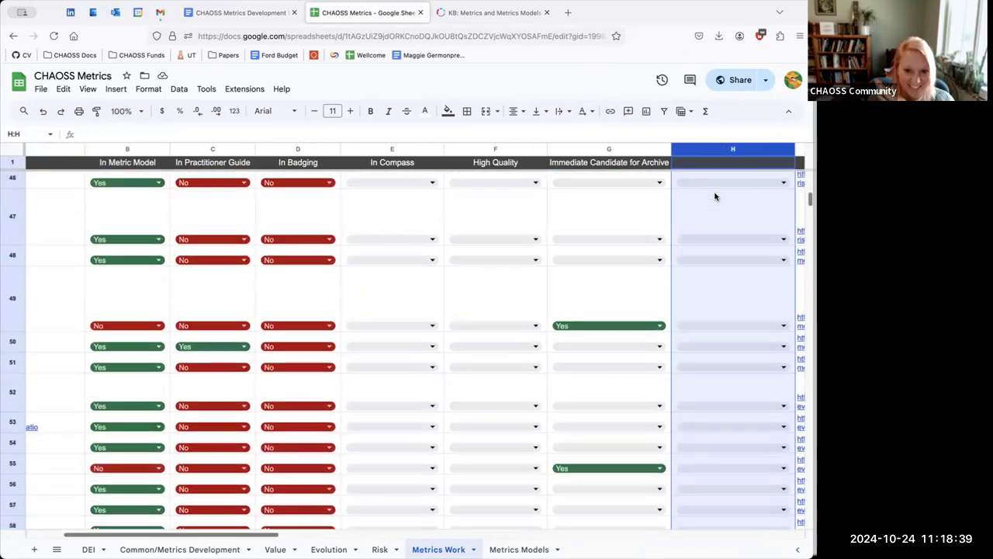
{"action": "scroll", "coordinate": [715, 195], "scroll_direction": "right", "scroll_amount": 1}
{"action": "scroll", "coordinate": [715, 195], "scroll_direction": "up", "scroll_amount": 15}
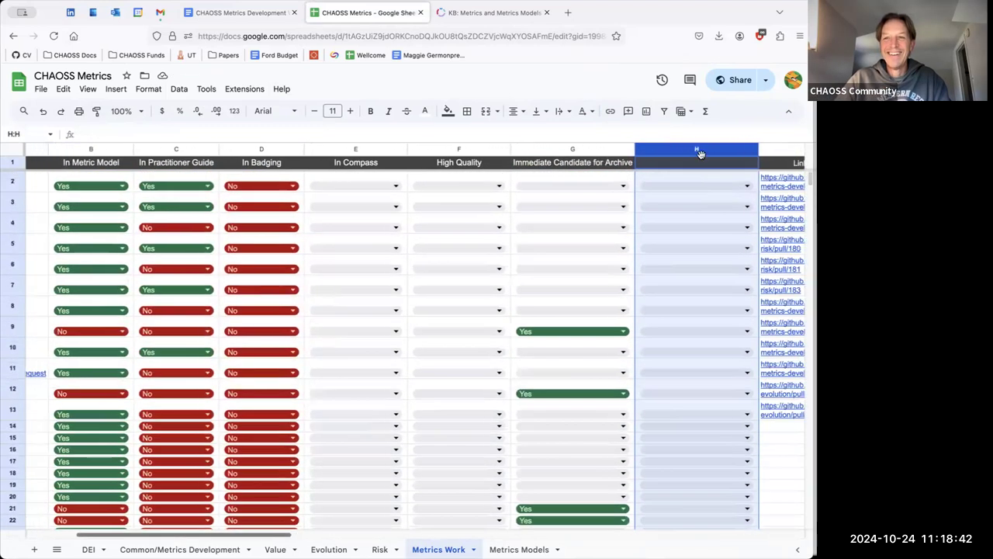
Step: Enter 'Archive Message Added' as the new column's header in H1
{"action": "left_click", "coordinate": [695, 165]}
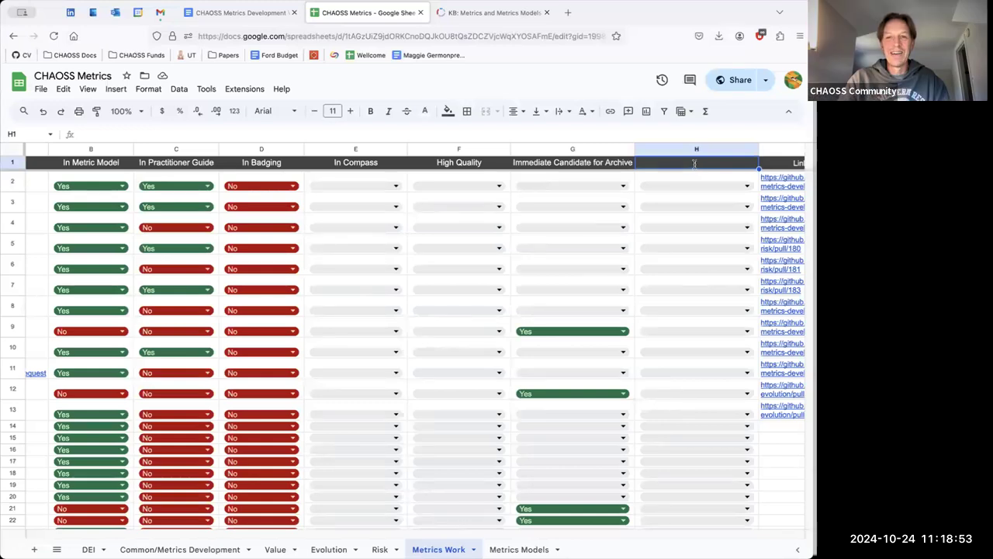
{"action": "type", "text": "Arch"}
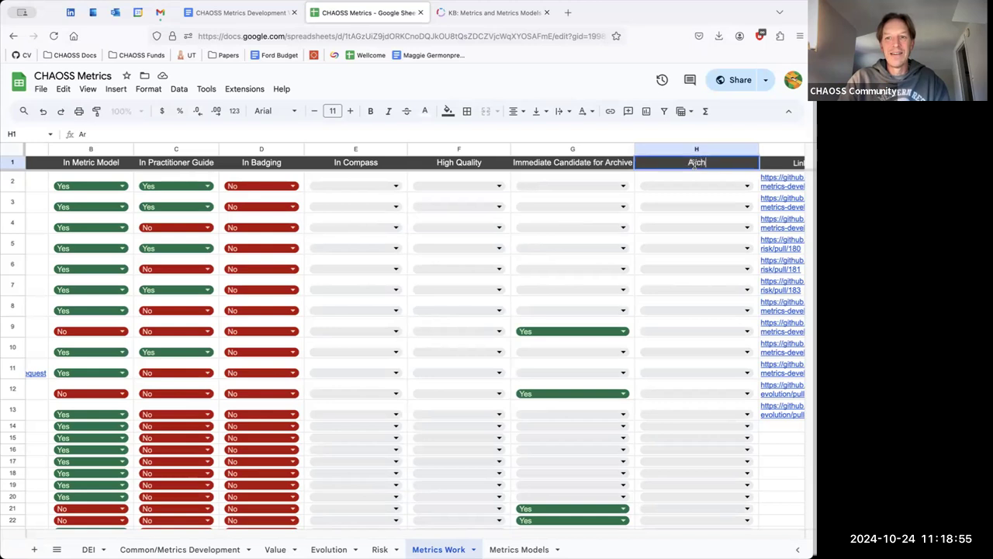
{"action": "type", "text": "ive Message Added"}
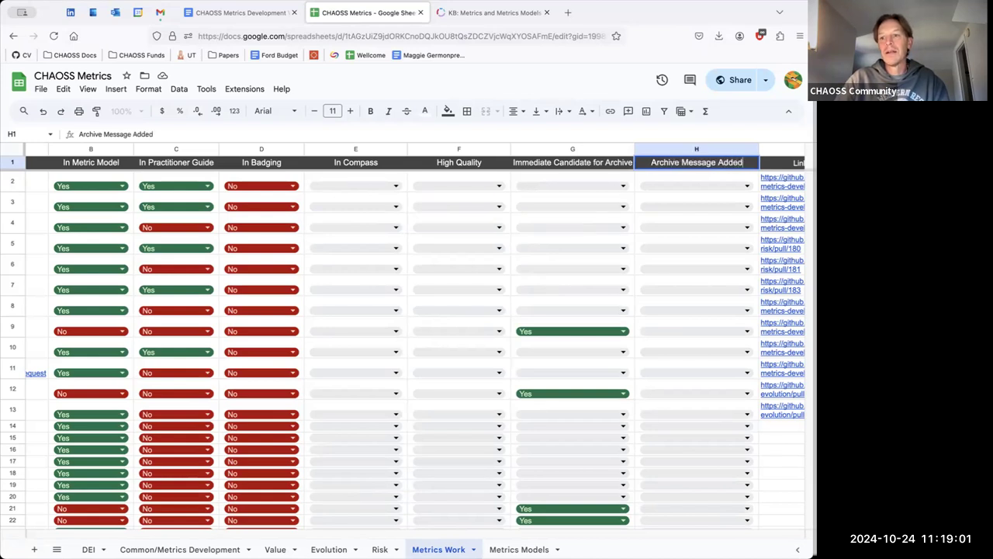
{"action": "left_click", "coordinate": [779, 489]}
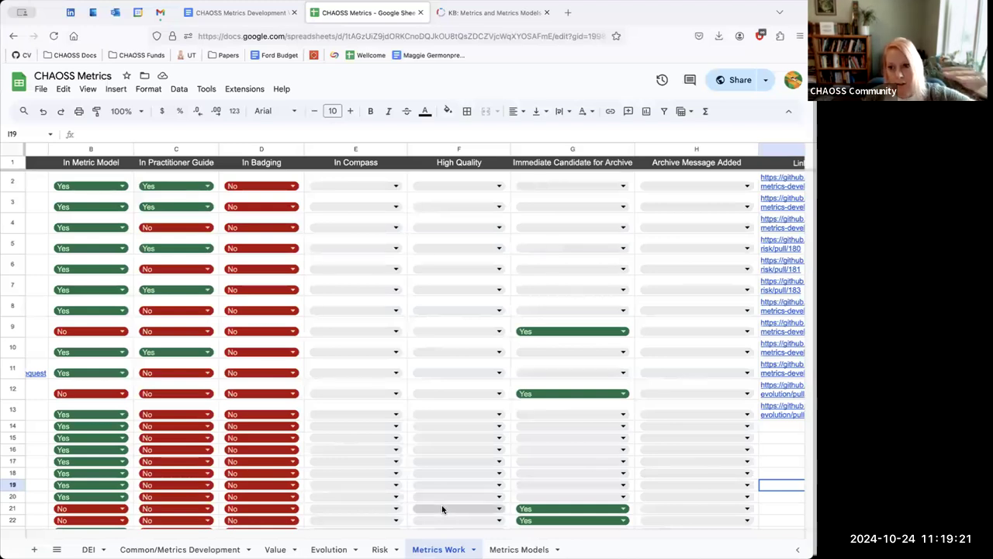
Step: Check Branch Lifecycle's status options on the Evolution sheet without changing them, then view Metrics Models
{"action": "scroll", "coordinate": [443, 509], "scroll_direction": "left", "scroll_amount": 2}
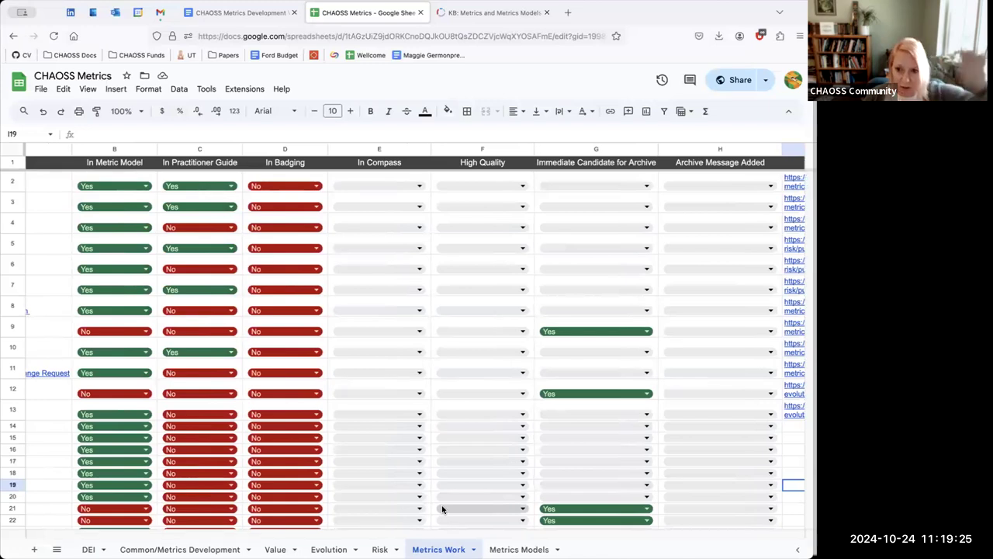
{"action": "scroll", "coordinate": [443, 509], "scroll_direction": "left", "scroll_amount": 2}
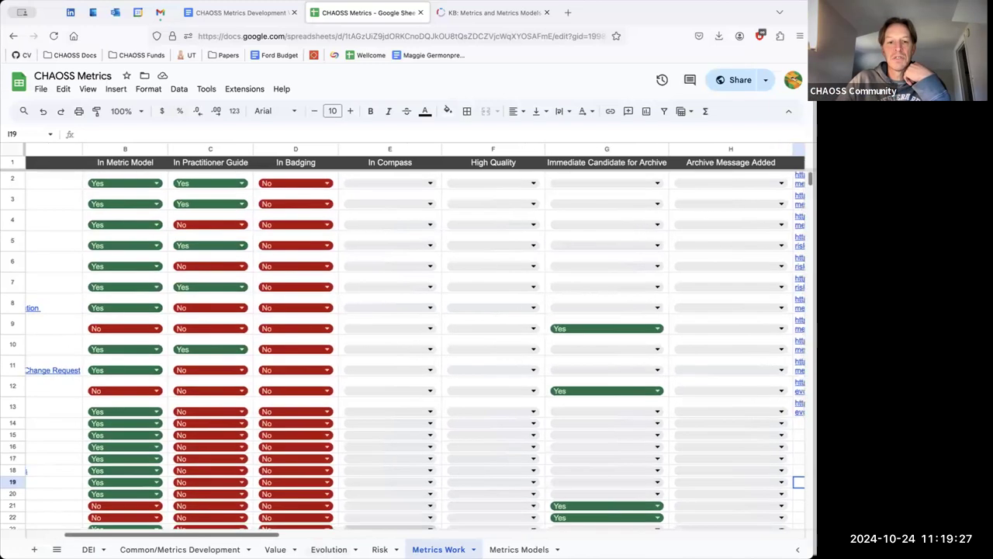
{"action": "left_click", "coordinate": [330, 549]}
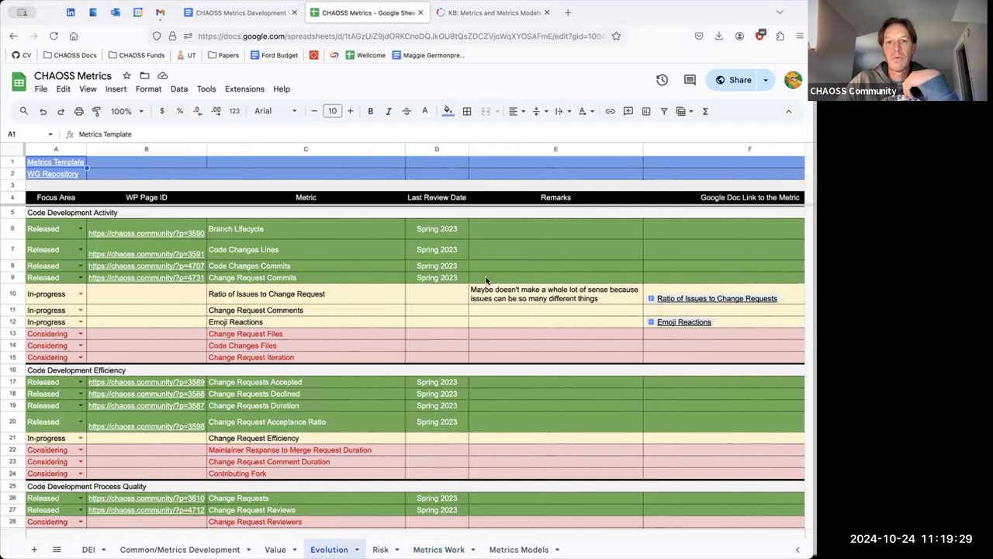
{"action": "left_click", "coordinate": [504, 229]}
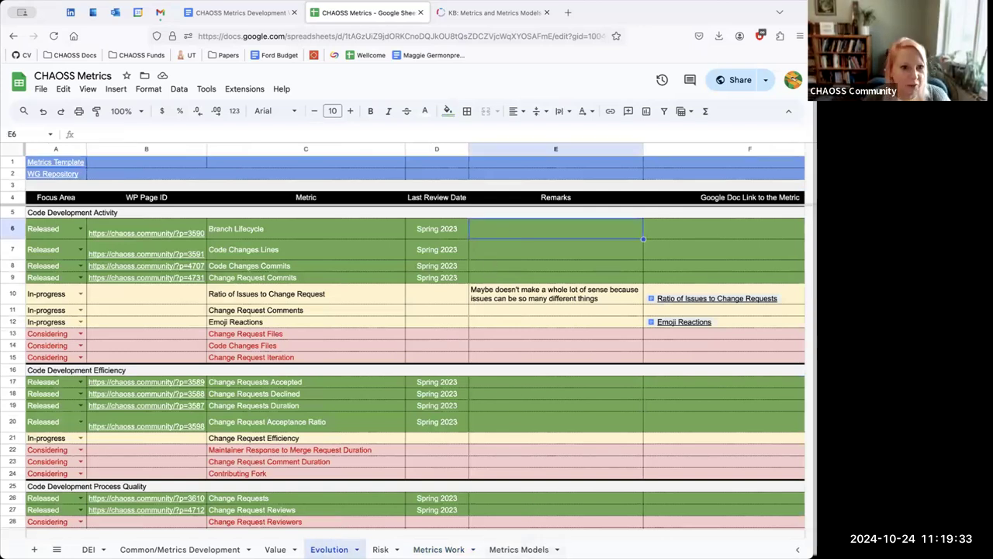
{"action": "left_click", "coordinate": [77, 225]}
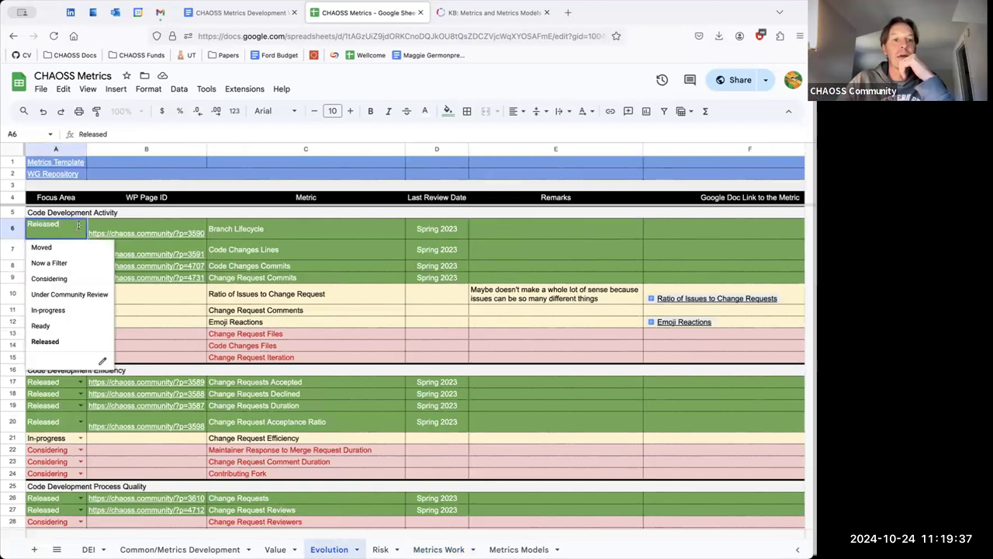
{"action": "left_click", "coordinate": [324, 309]}
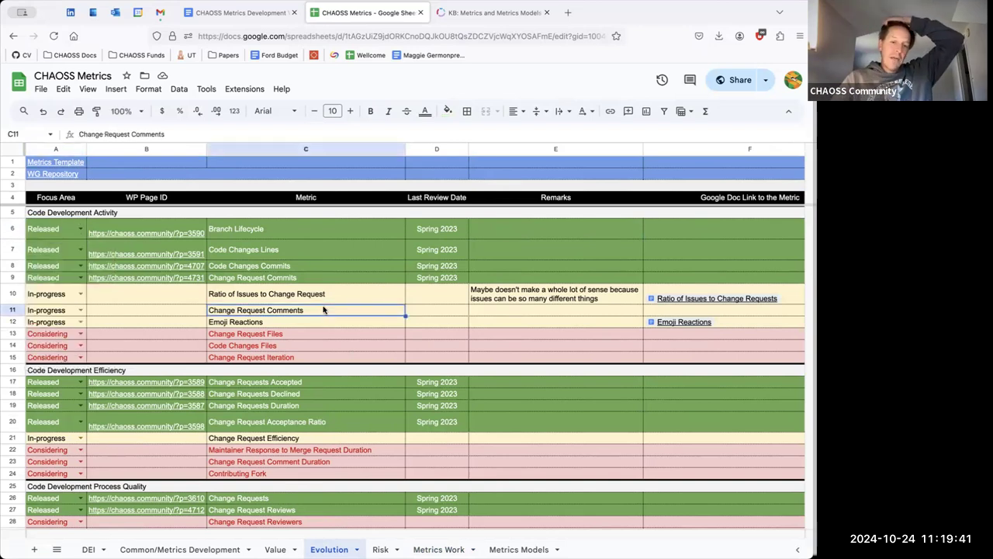
{"action": "left_click", "coordinate": [518, 548]}
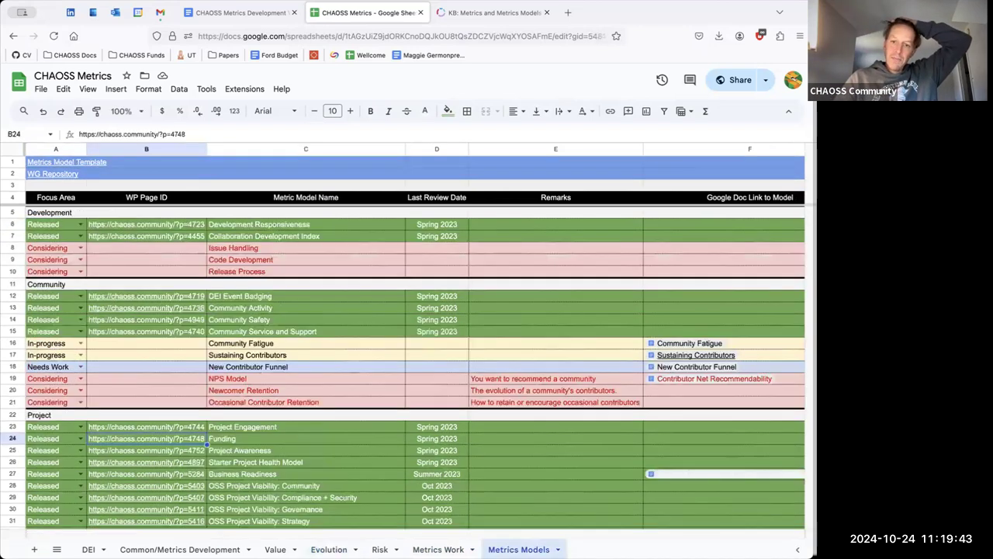
Step: Switch to the CHAOSS Metrics Development WG meeting notes document
{"action": "left_click", "coordinate": [241, 12]}
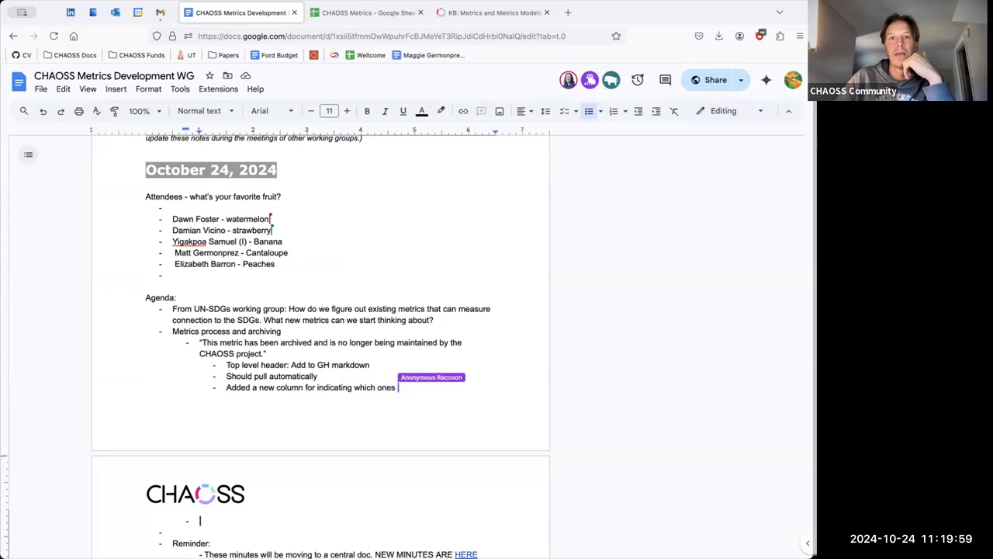
Step: Return to the CHAOSS Metrics spreadsheet's Metrics Work sheet and scroll across its columns
{"action": "left_click", "coordinate": [365, 13]}
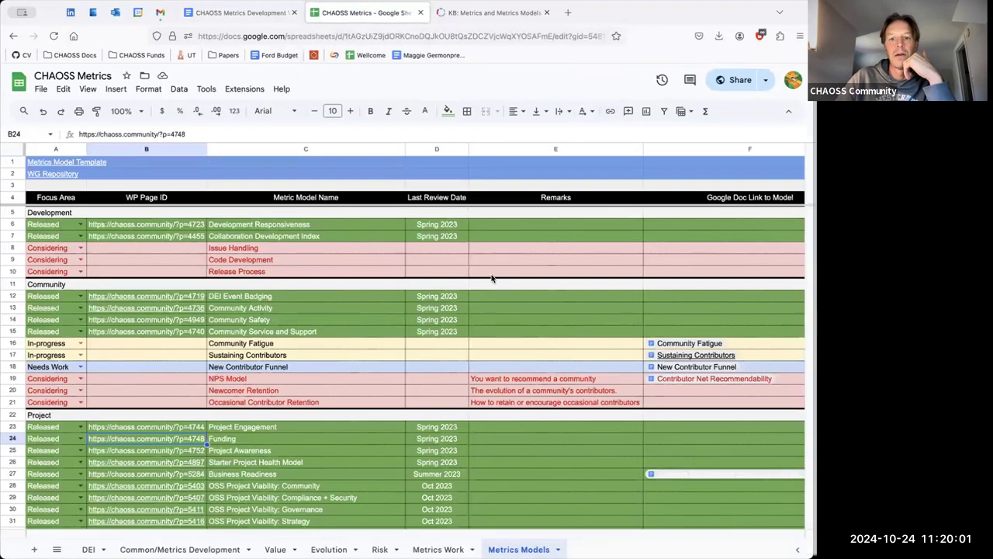
{"action": "left_click", "coordinate": [448, 548]}
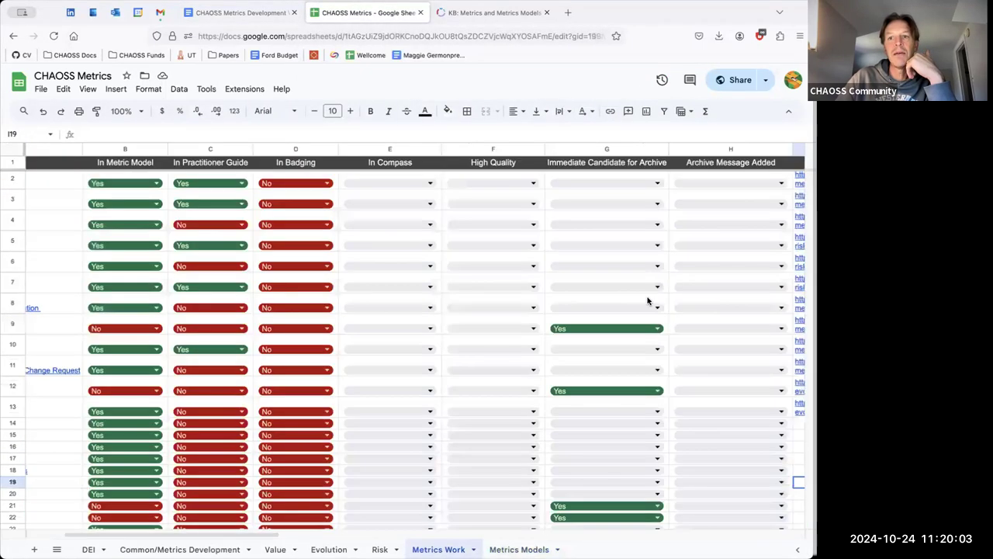
{"action": "scroll", "coordinate": [648, 301], "scroll_direction": "right", "scroll_amount": 5}
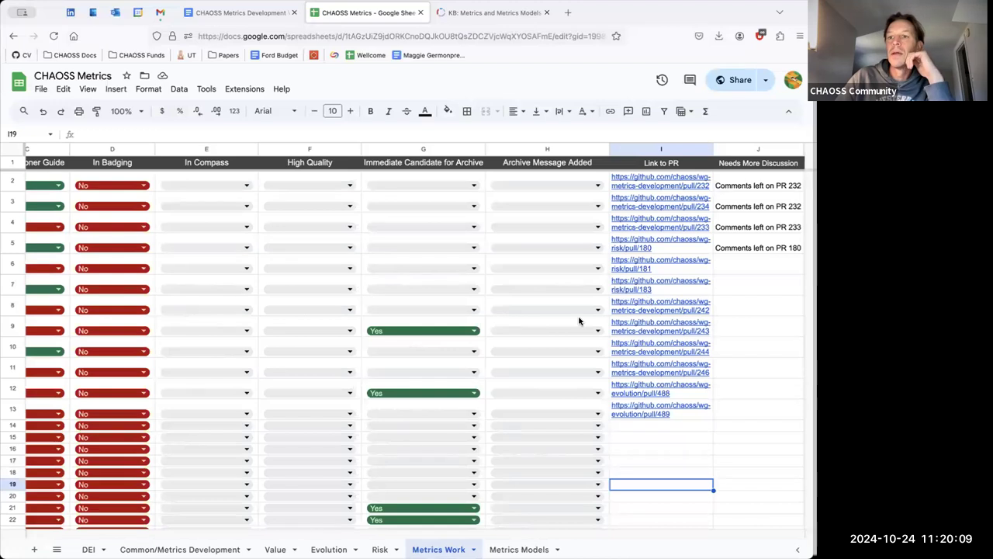
{"action": "scroll", "coordinate": [547, 332], "scroll_direction": "left", "scroll_amount": 5}
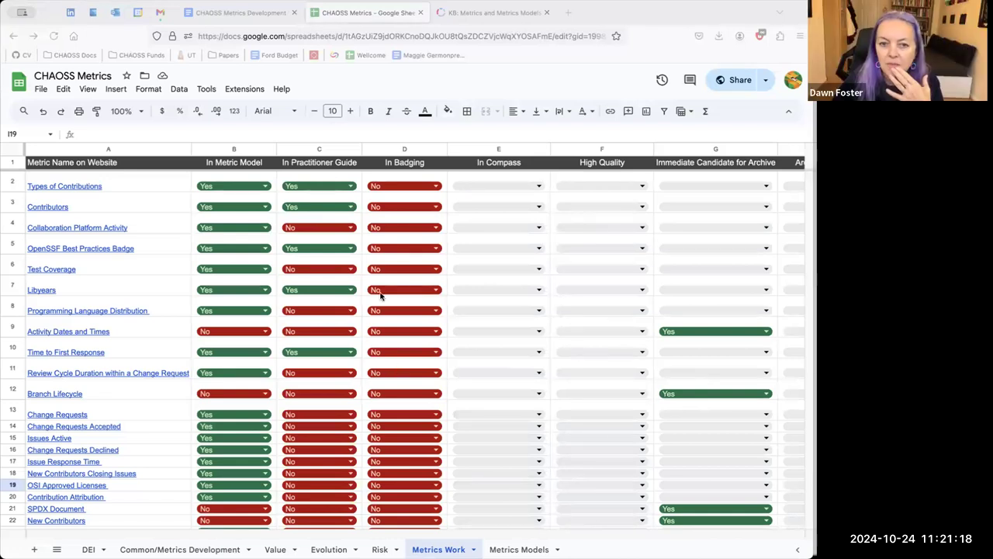
Step: Open practitioner guide issue #27 (Community Activity), highlight its four primary metrics, then go back to the list
{"action": "left_click", "coordinate": [426, 204]}
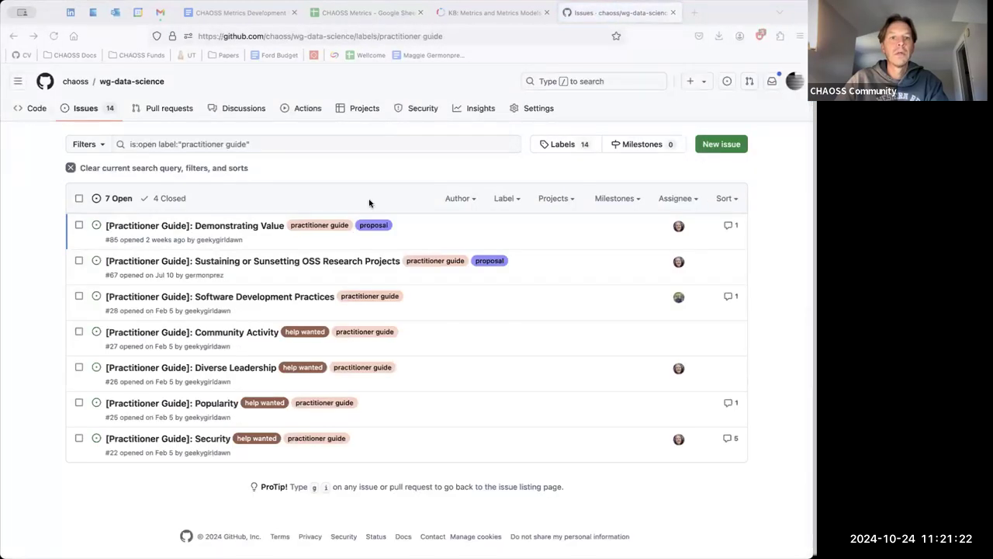
{"action": "left_click", "coordinate": [233, 332]}
{"action": "scroll", "coordinate": [184, 292], "scroll_direction": "down", "scroll_amount": 2}
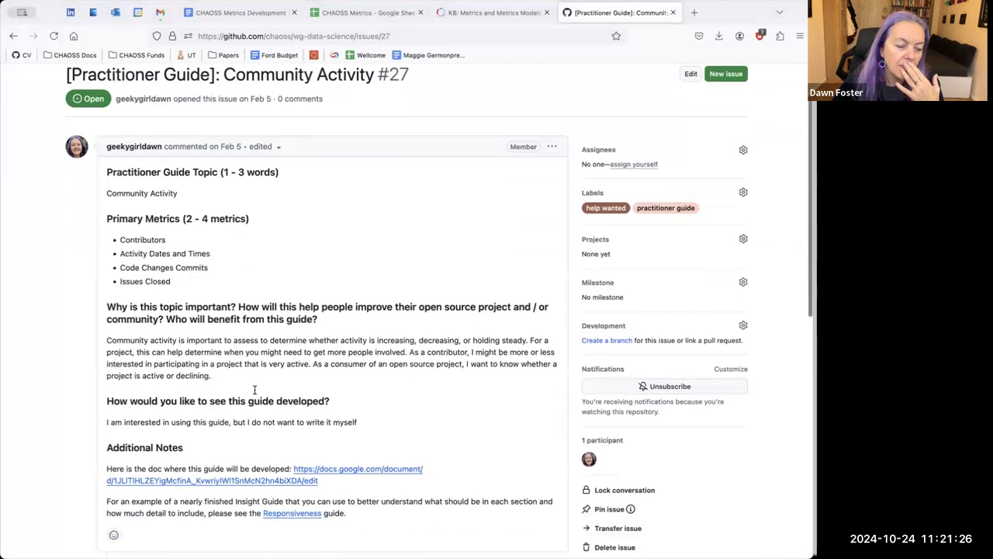
{"action": "left_click_drag", "start_coordinate": [185, 292], "coordinate": [120, 247]}
{"action": "key", "text": "alt+Left"}
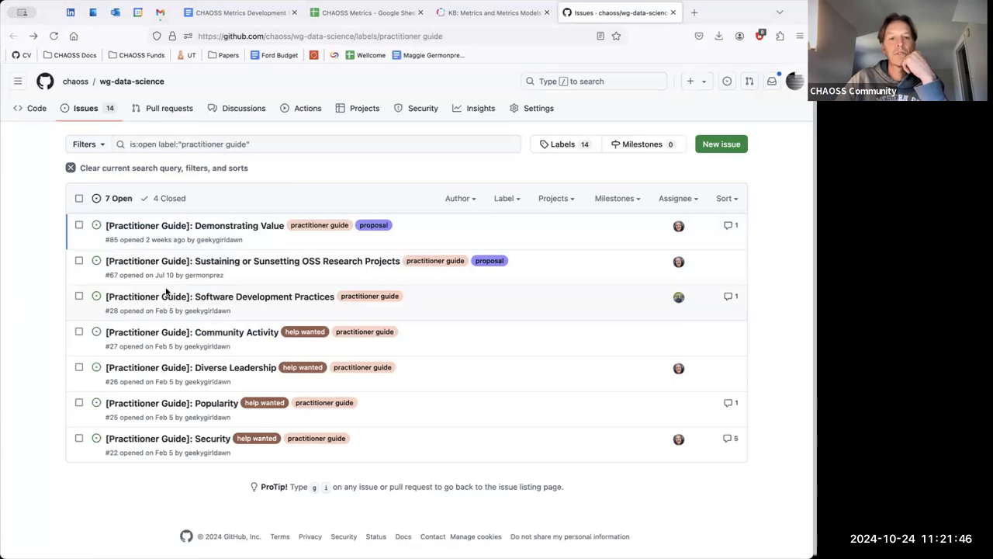
Step: Read issue #26's primary metrics: Inclusive Leadership, Board/Council Diversity and Sponsorship
{"action": "left_click", "coordinate": [255, 368]}
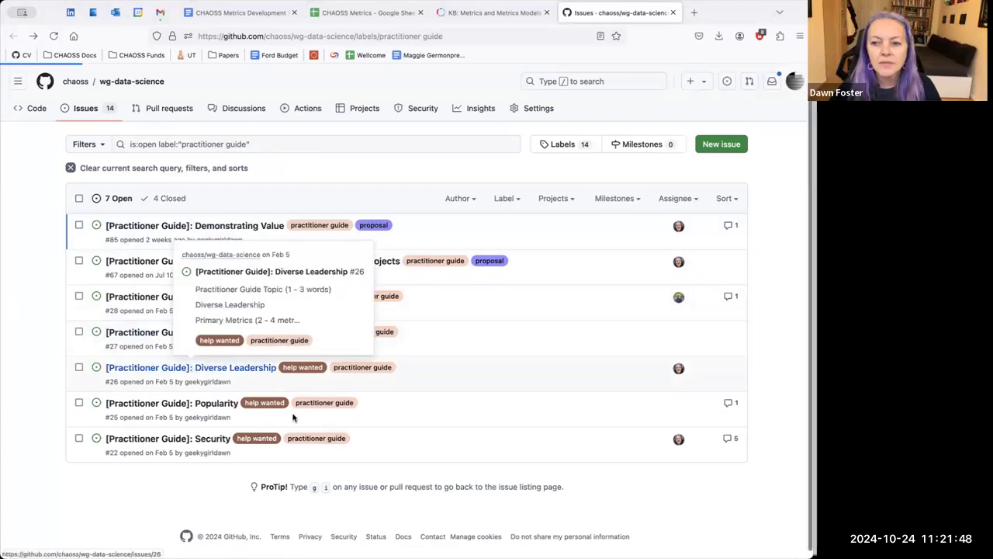
{"action": "scroll", "coordinate": [293, 417], "scroll_direction": "down", "scroll_amount": 15}
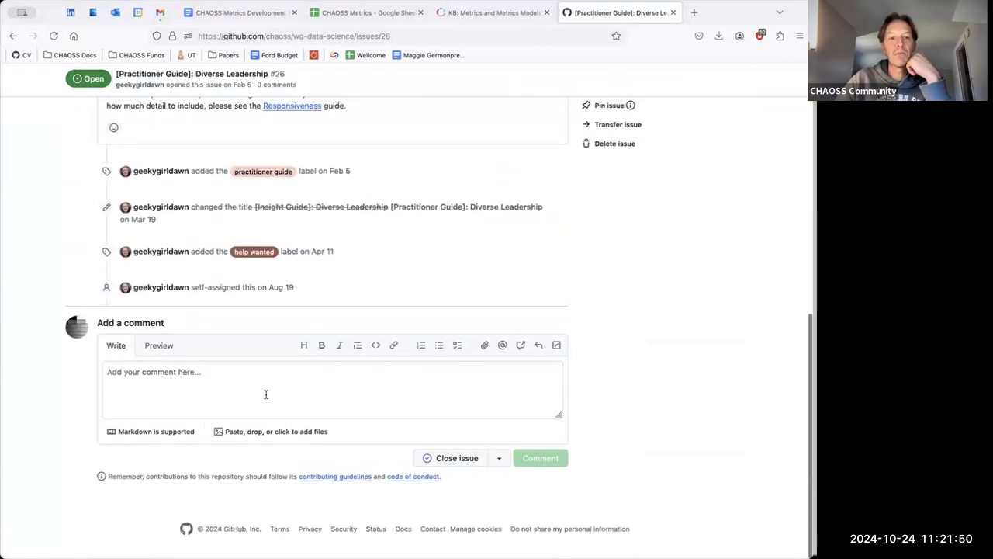
{"action": "scroll", "coordinate": [295, 319], "scroll_direction": "up", "scroll_amount": 15}
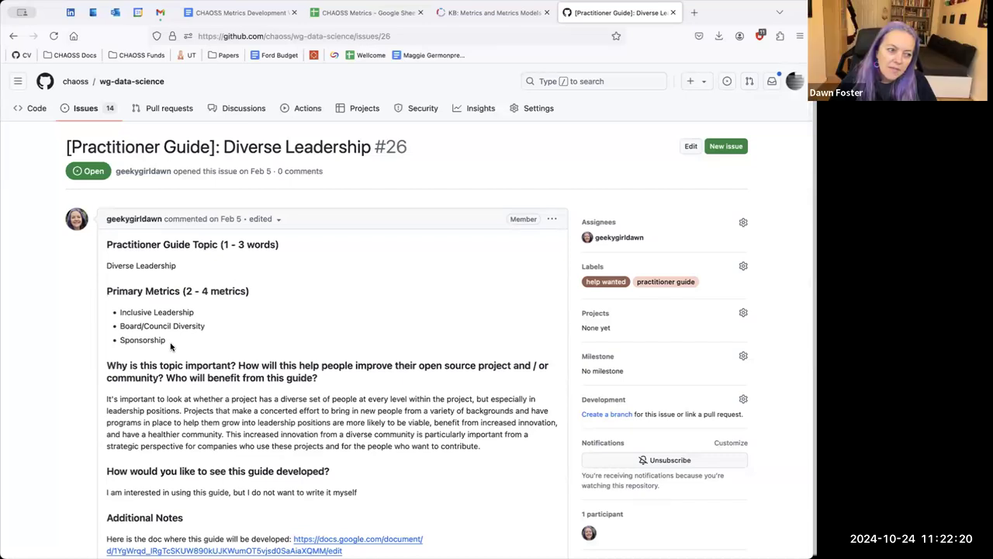
{"action": "scroll", "coordinate": [170, 346], "scroll_direction": "down", "scroll_amount": 3}
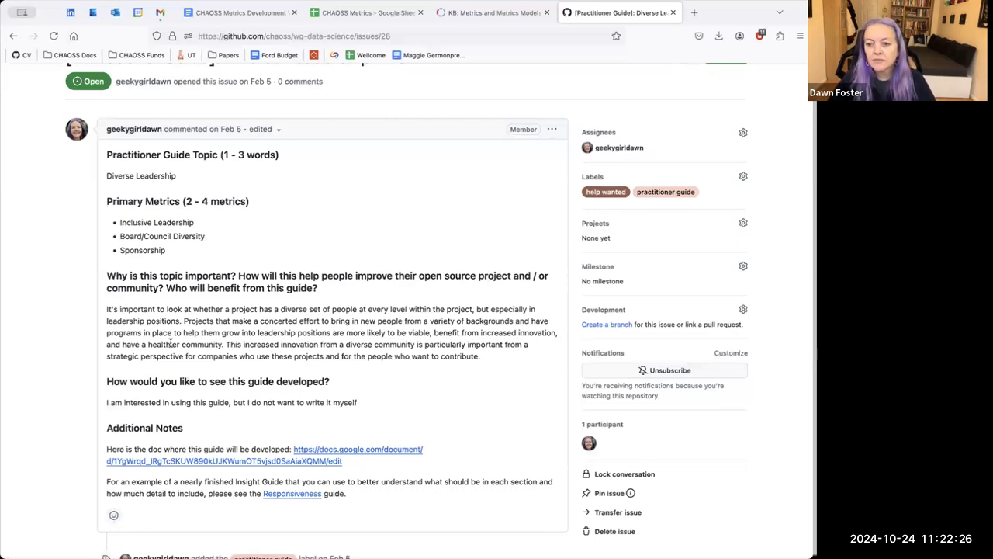
{"action": "scroll", "coordinate": [171, 346], "scroll_direction": "up", "scroll_amount": 3}
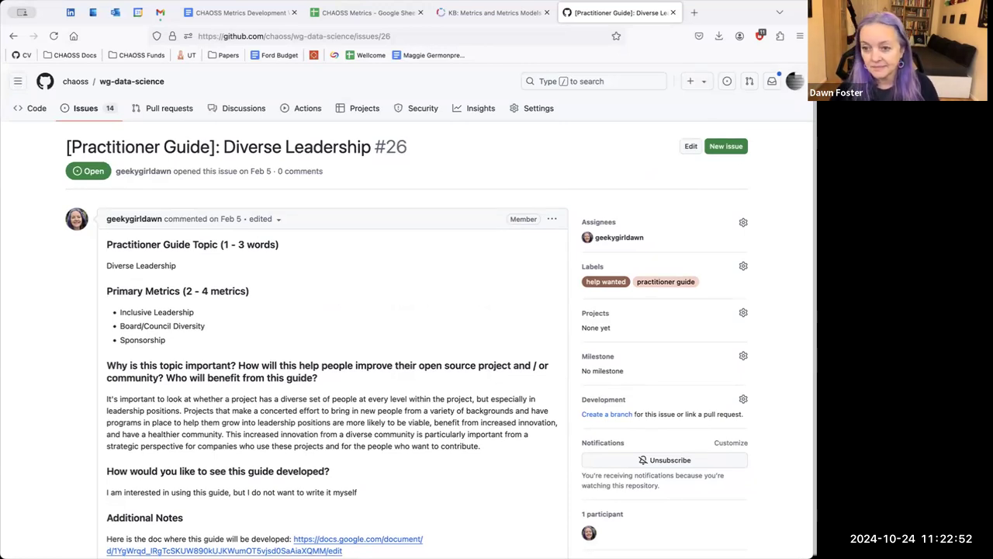
Step: Return GitHub to the practitioner guide issue list, then come back to the Metrics Work sheet
{"action": "left_click", "coordinate": [355, 14]}
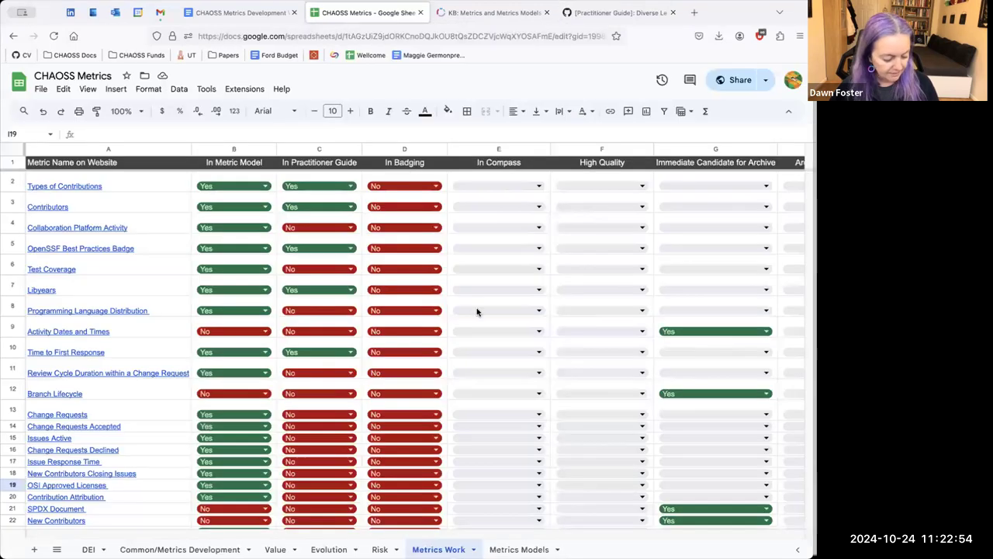
{"action": "scroll", "coordinate": [477, 311], "scroll_direction": "right", "scroll_amount": 5}
{"action": "scroll", "coordinate": [477, 311], "scroll_direction": "right", "scroll_amount": 1}
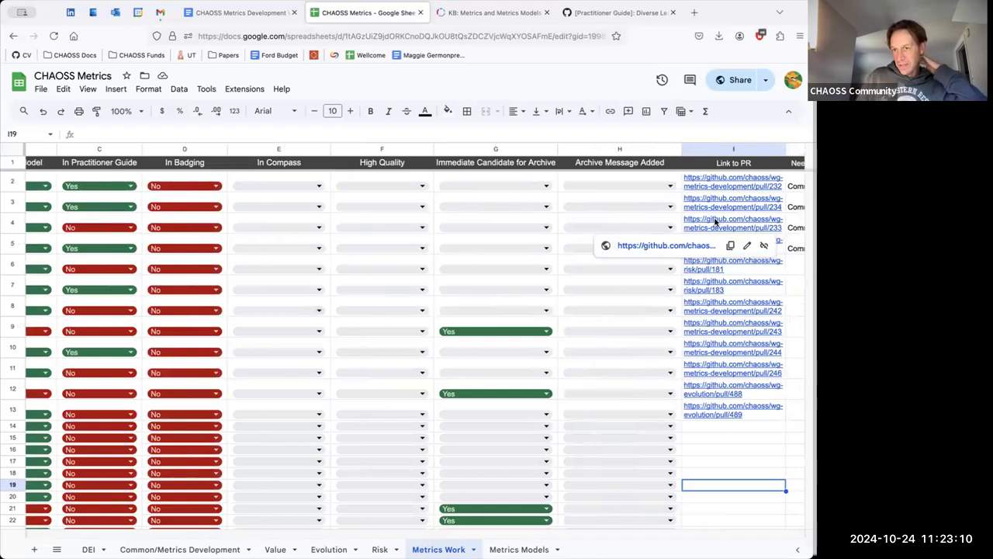
{"action": "left_click", "coordinate": [615, 13]}
{"action": "key", "text": "alt+Left"}
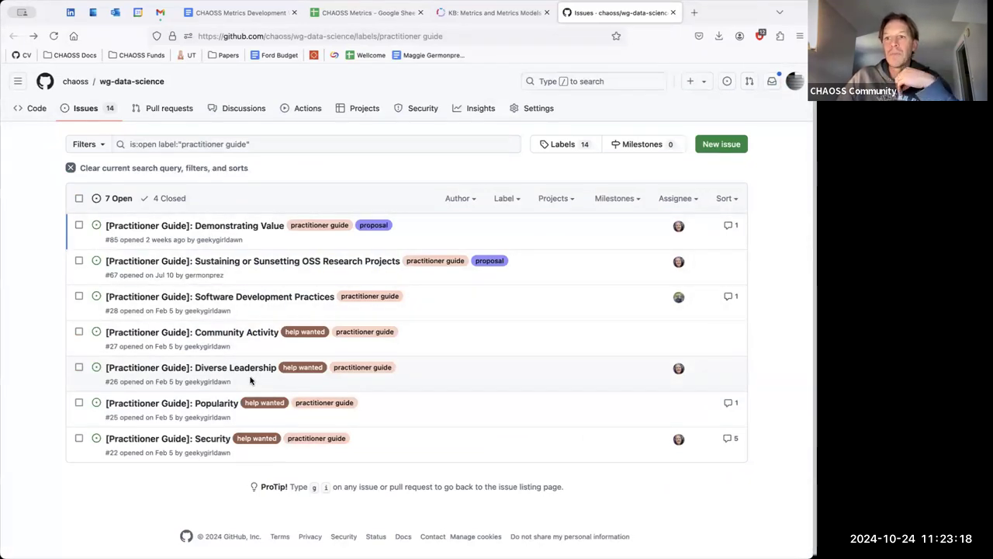
{"action": "left_click", "coordinate": [332, 14]}
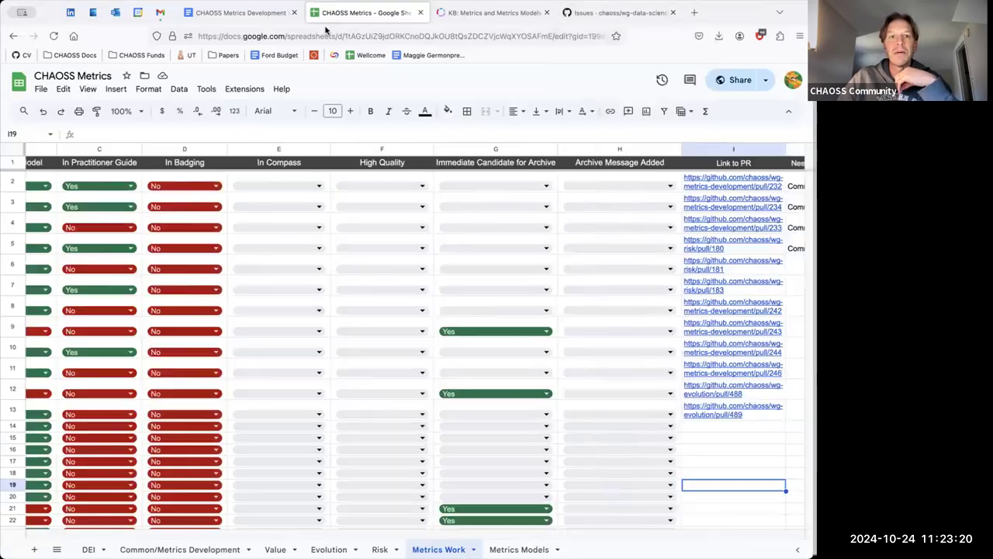
{"action": "scroll", "coordinate": [171, 216], "scroll_direction": "left", "scroll_amount": 5}
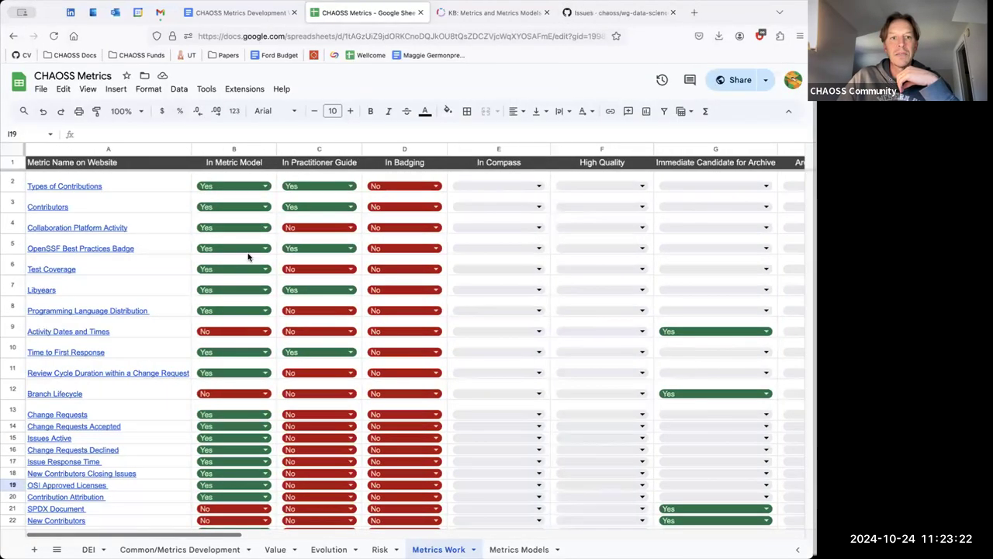
Step: Rename the 'In Practitioner Guide' header to 'Part of Practitioner Guide'
{"action": "left_click", "coordinate": [307, 164]}
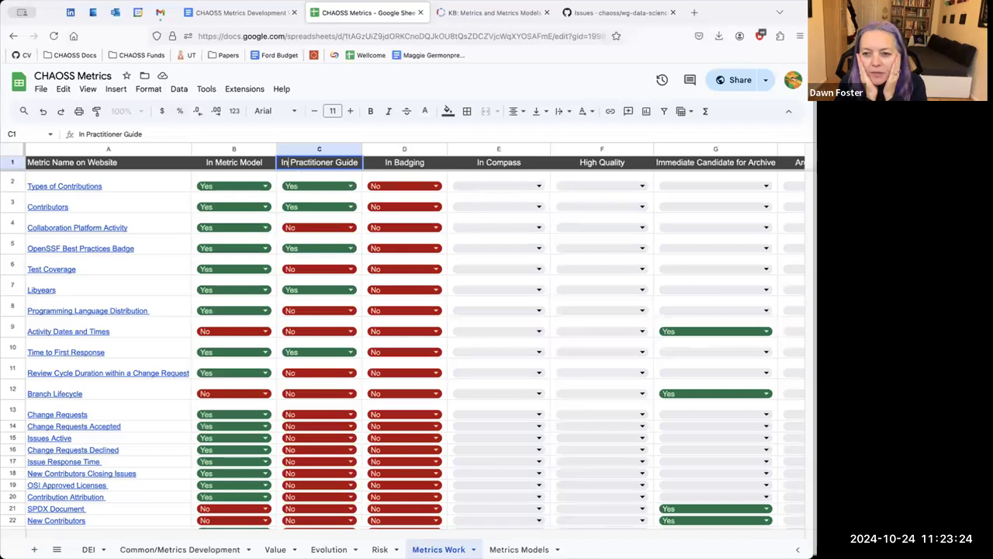
{"action": "double_click", "coordinate": [294, 164]}
{"action": "key", "text": "BackSpace"}
{"action": "key", "text": "BackSpace"}
{"action": "key", "text": "BackSpace"}
{"action": "type", "text": "Part "}
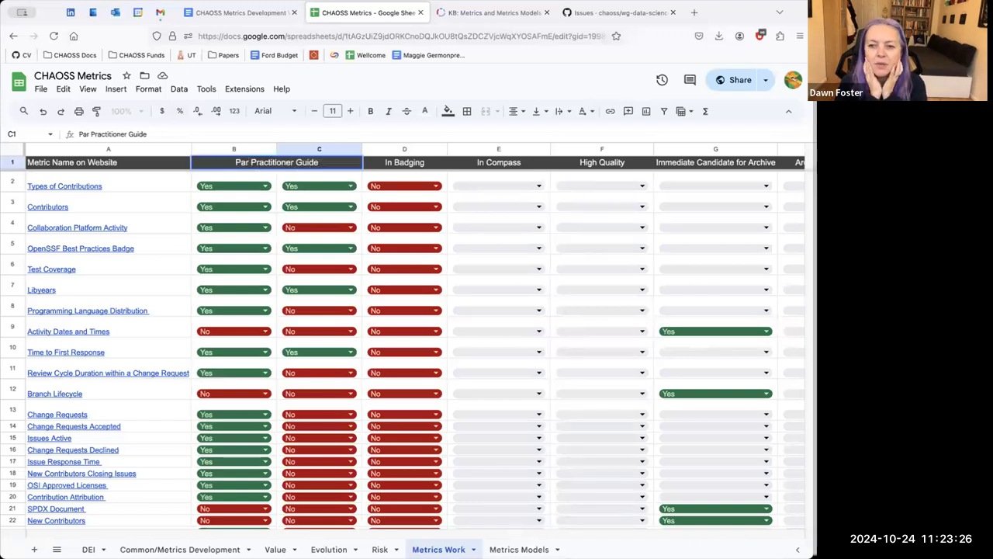
{"action": "type", "text": "of"}
{"action": "left_click", "coordinate": [390, 269]}
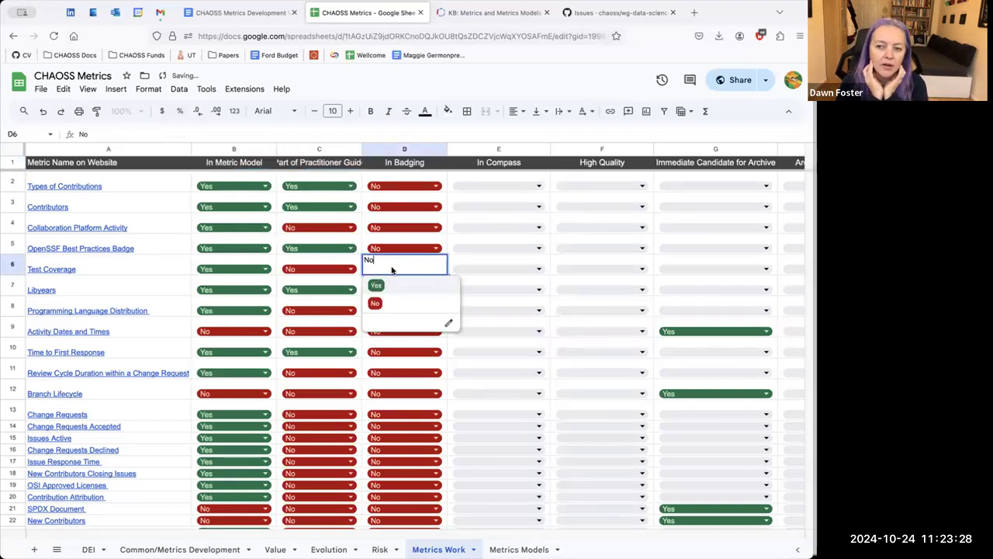
Step: Auto-fit column C's width and confirm Test Coverage's In Badging value as No in D6
{"action": "double_click", "coordinate": [362, 149]}
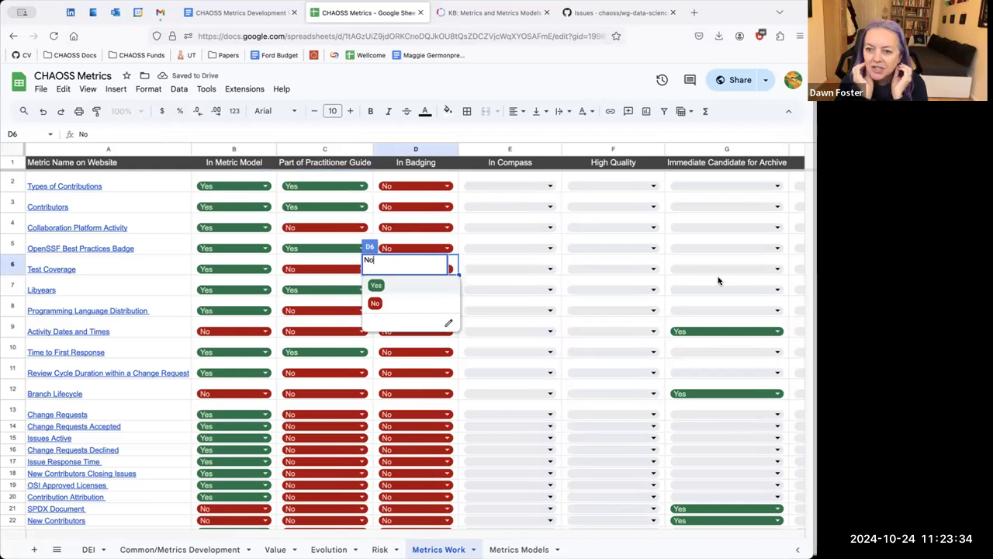
{"action": "left_click", "coordinate": [618, 132]}
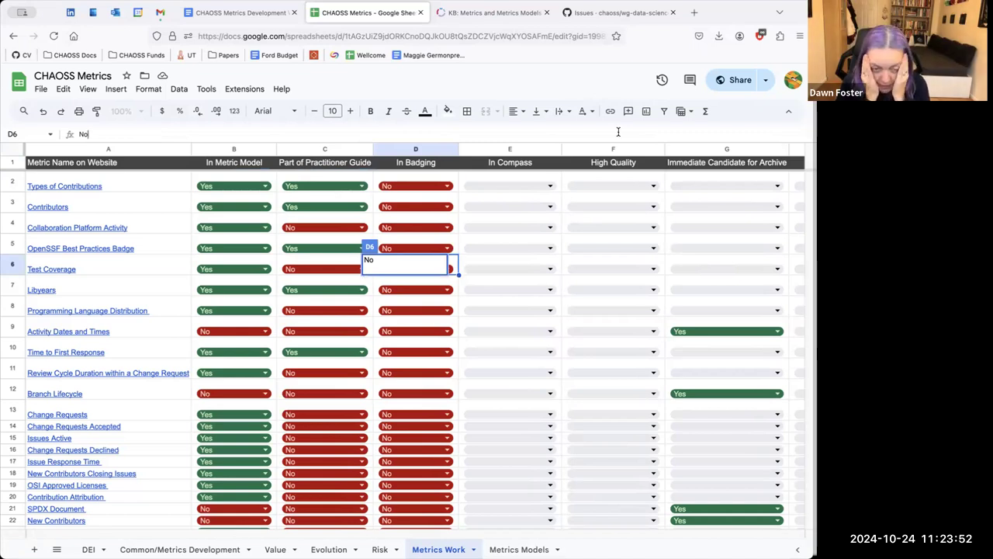
{"action": "key", "text": "Return"}
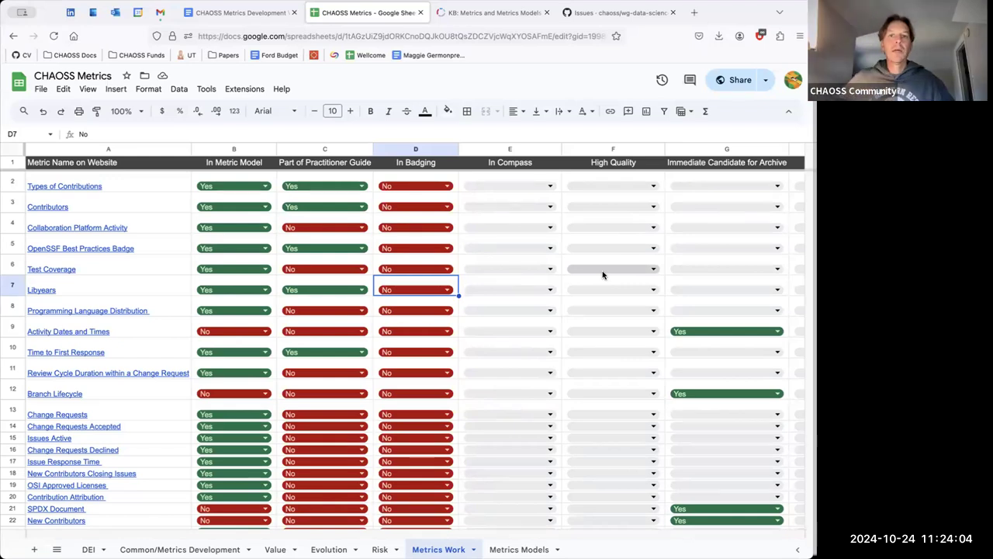
{"action": "left_click", "coordinate": [518, 19]}
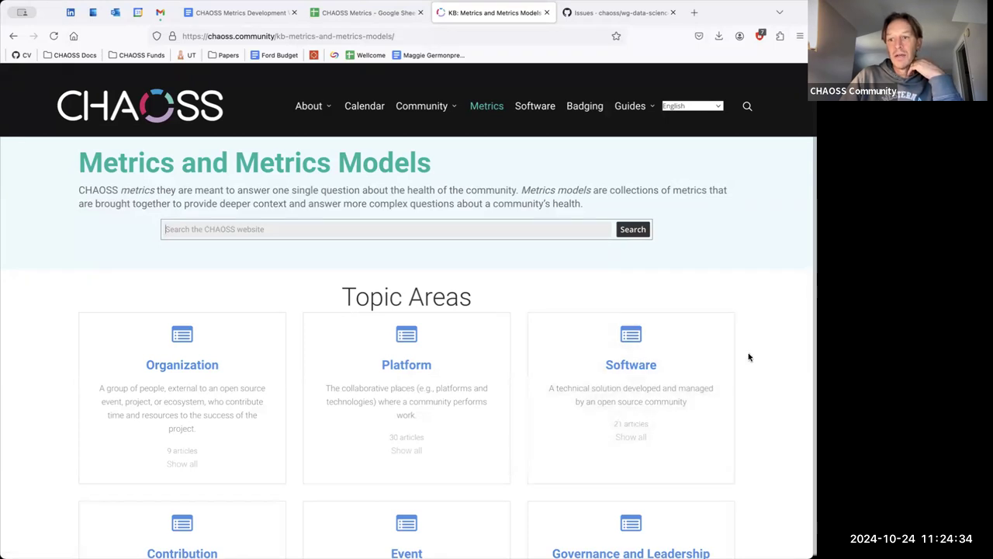
{"action": "left_click", "coordinate": [365, 13]}
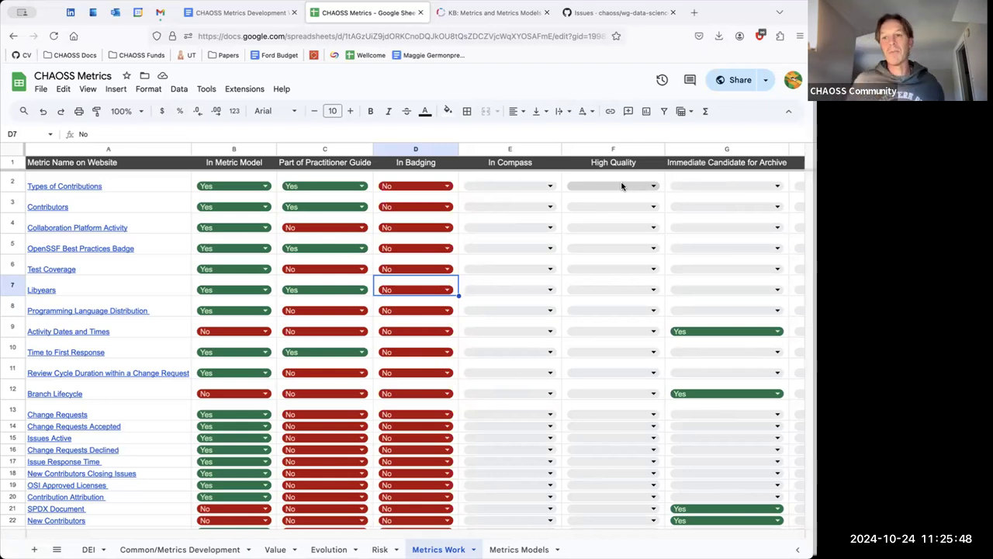
{"action": "scroll", "coordinate": [589, 246], "scroll_direction": "right", "scroll_amount": 5}
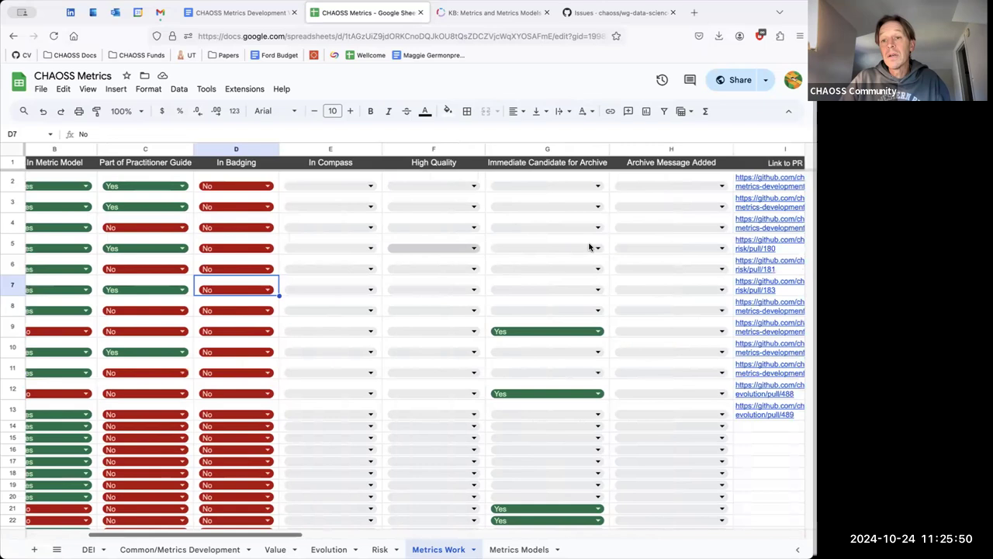
{"action": "scroll", "coordinate": [590, 246], "scroll_direction": "right", "scroll_amount": 8}
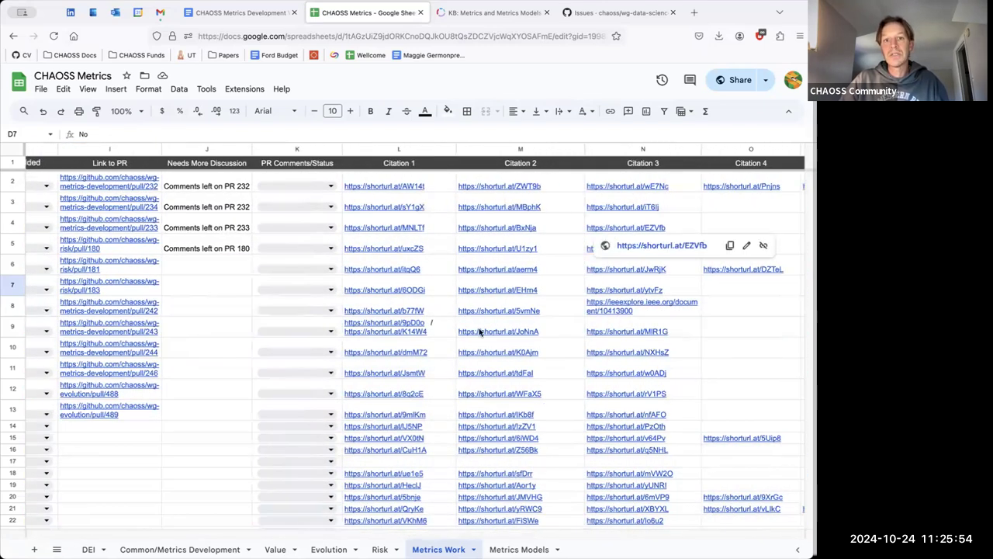
{"action": "mouse_move", "coordinate": [483, 378]}
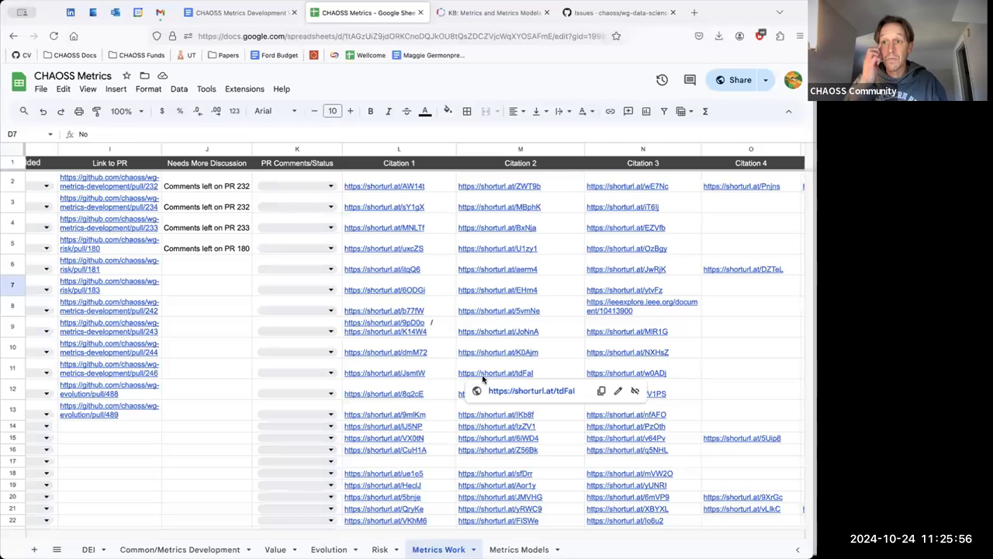
{"action": "scroll", "coordinate": [483, 378], "scroll_direction": "down", "scroll_amount": 15}
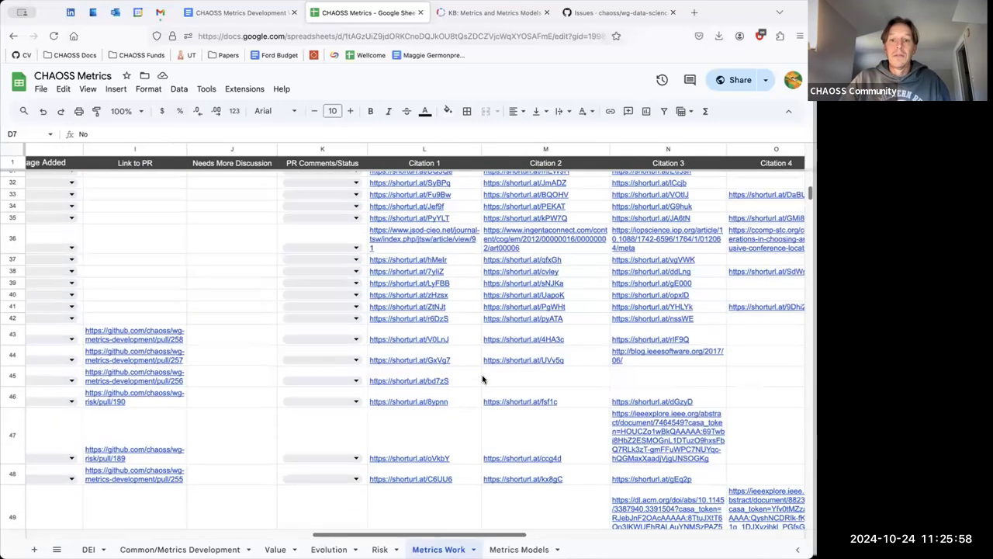
{"action": "scroll", "coordinate": [483, 378], "scroll_direction": "down", "scroll_amount": 8}
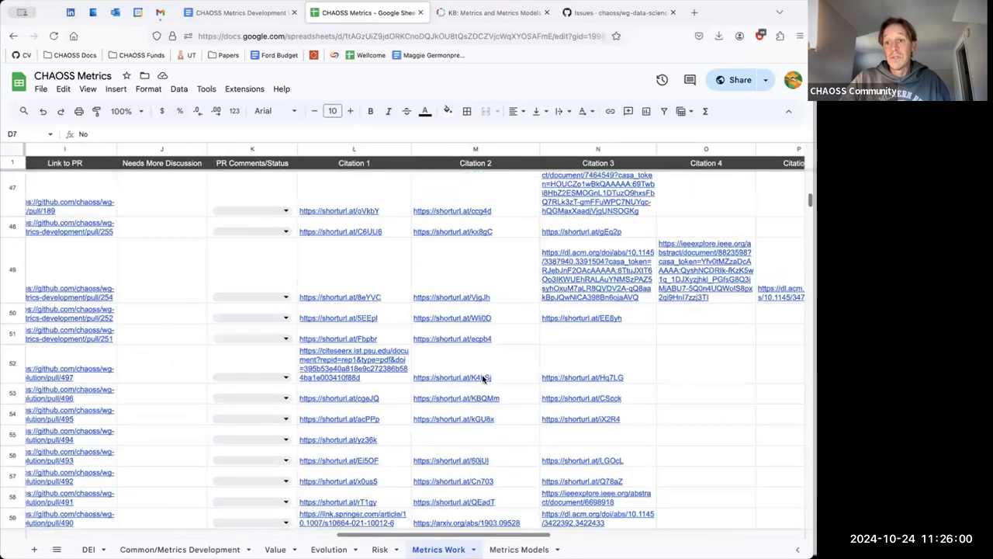
{"action": "scroll", "coordinate": [483, 379], "scroll_direction": "down", "scroll_amount": 10}
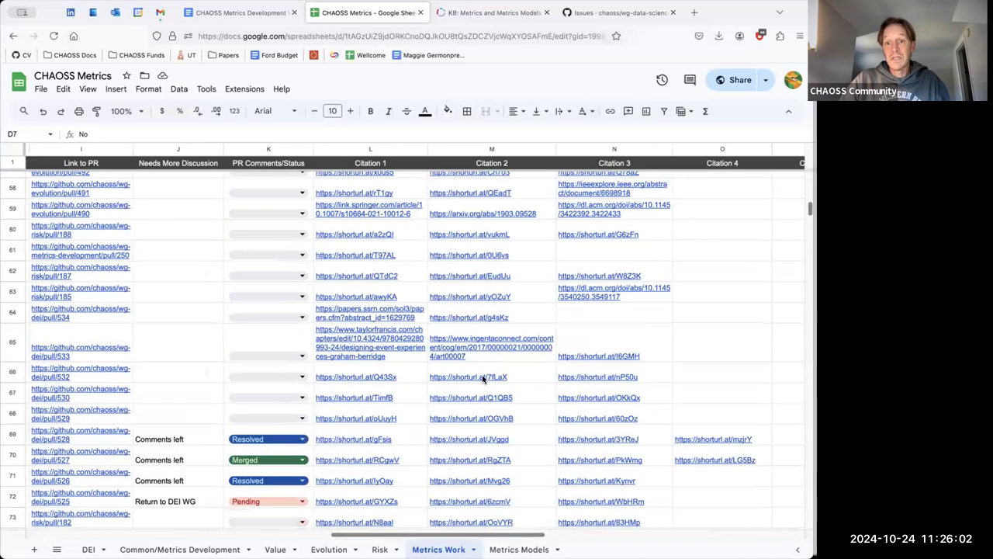
{"action": "scroll", "coordinate": [483, 379], "scroll_direction": "up", "scroll_amount": 15}
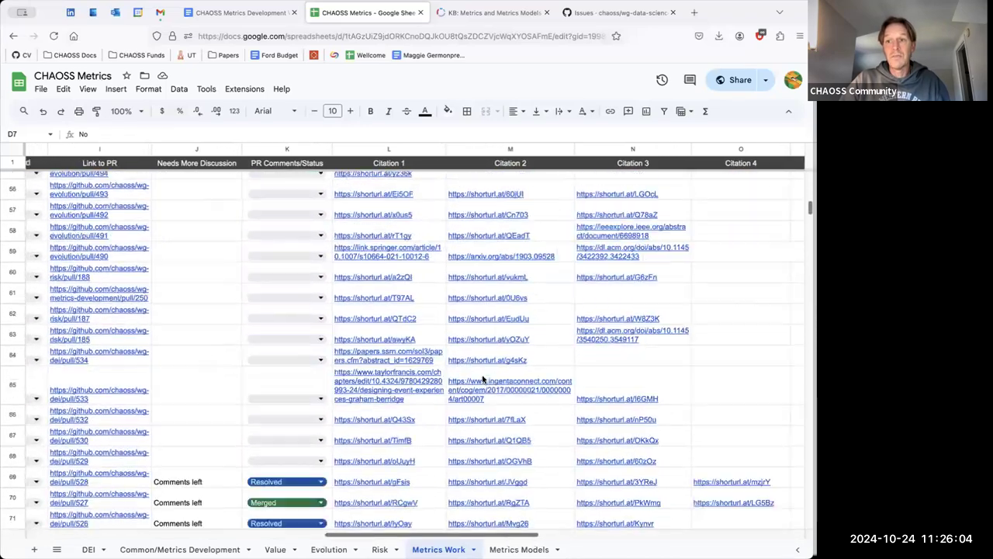
{"action": "scroll", "coordinate": [483, 378], "scroll_direction": "up", "scroll_amount": 6}
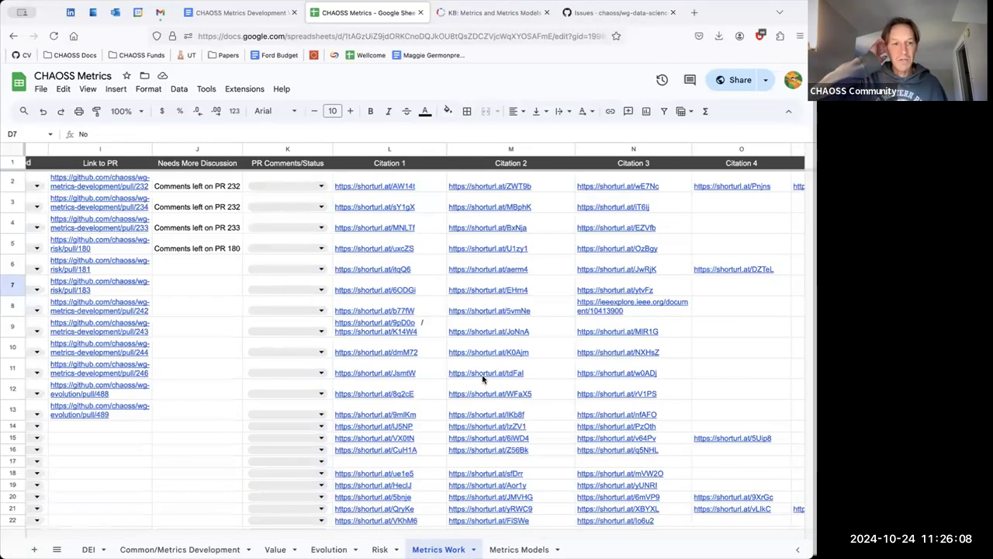
{"action": "scroll", "coordinate": [483, 379], "scroll_direction": "left", "scroll_amount": 8}
{"action": "scroll", "coordinate": [482, 379], "scroll_direction": "left", "scroll_amount": 3}
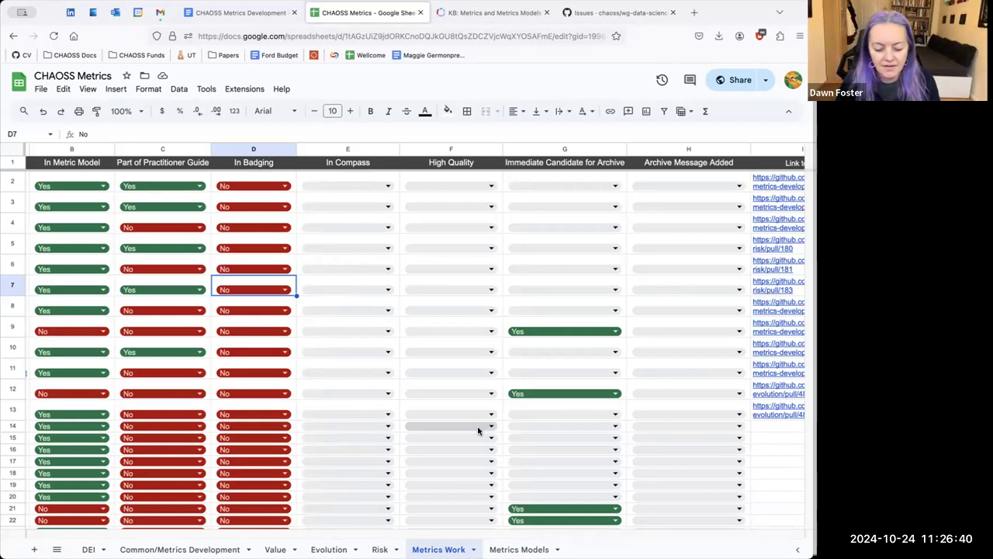
{"action": "scroll", "coordinate": [478, 431], "scroll_direction": "right", "scroll_amount": 8}
{"action": "scroll", "coordinate": [478, 431], "scroll_direction": "right", "scroll_amount": 5}
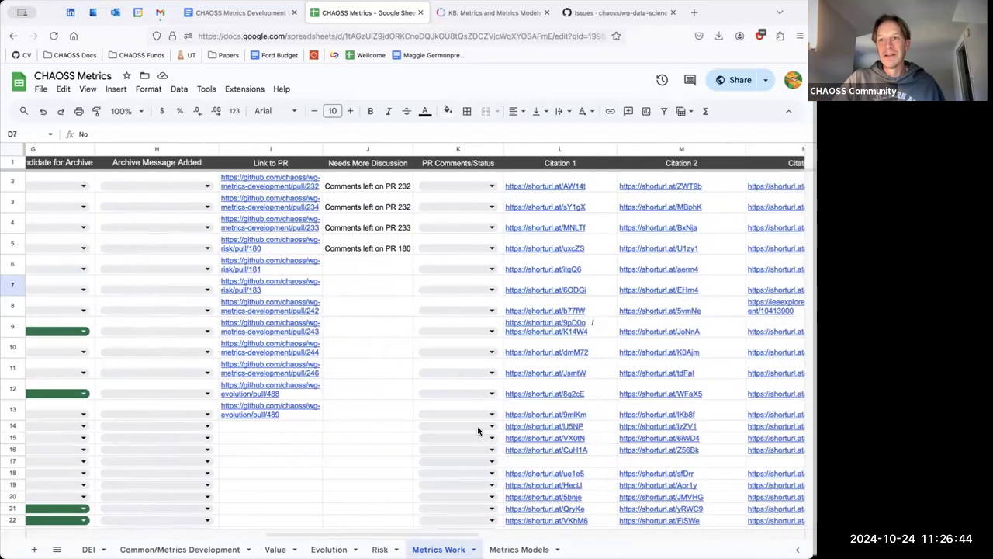
{"action": "mouse_move", "coordinate": [542, 353]}
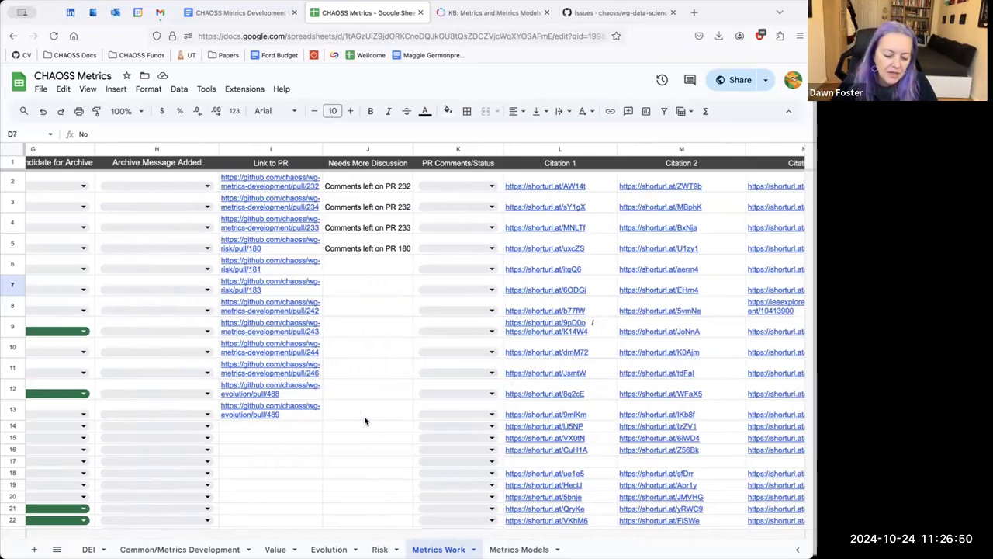
{"action": "scroll", "coordinate": [419, 452], "scroll_direction": "left", "scroll_amount": 5}
{"action": "scroll", "coordinate": [419, 453], "scroll_direction": "left", "scroll_amount": 2}
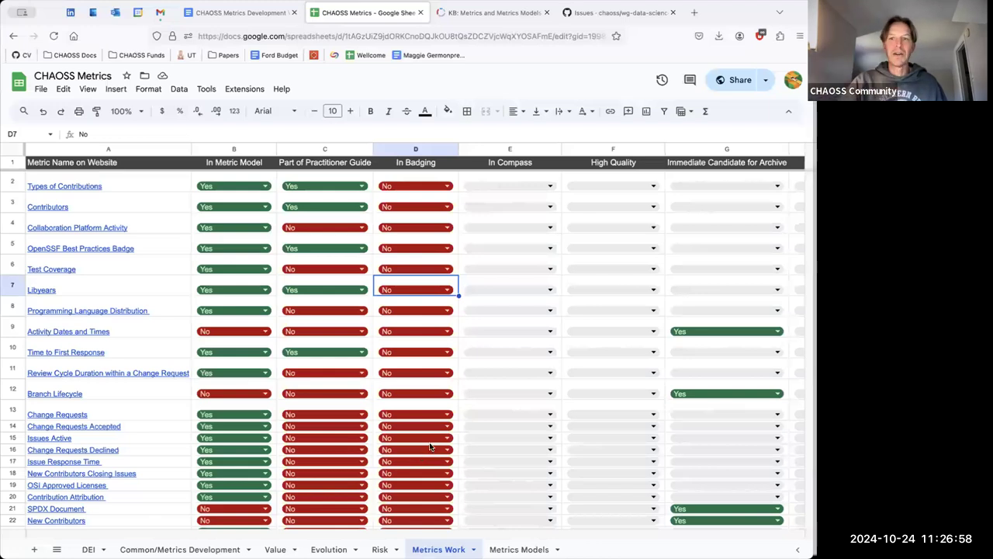
{"action": "scroll", "coordinate": [654, 415], "scroll_direction": "right", "scroll_amount": 6}
{"action": "scroll", "coordinate": [654, 417], "scroll_direction": "right", "scroll_amount": 3}
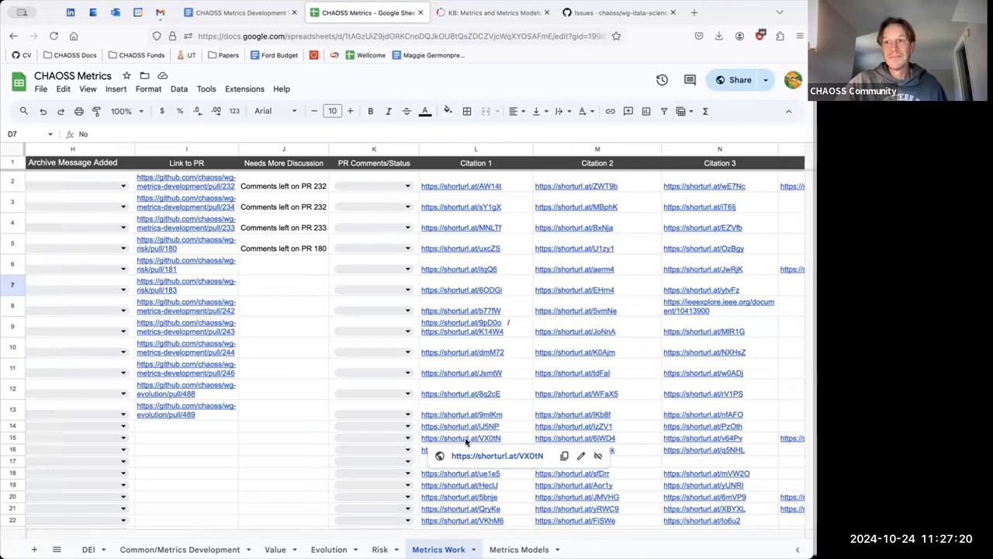
{"action": "scroll", "coordinate": [466, 442], "scroll_direction": "left", "scroll_amount": 5}
{"action": "scroll", "coordinate": [466, 441], "scroll_direction": "left", "scroll_amount": 4}
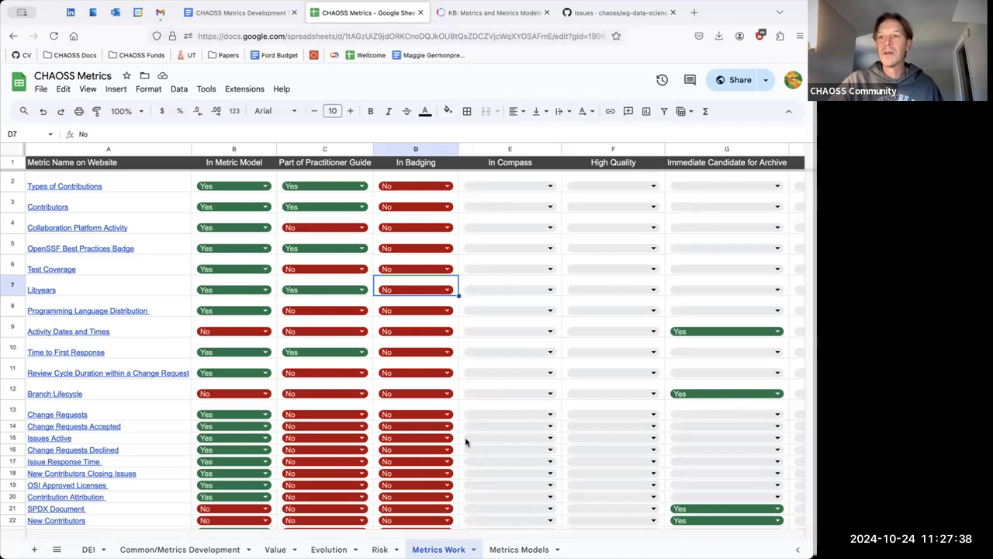
{"action": "scroll", "coordinate": [428, 470], "scroll_direction": "right", "scroll_amount": 10}
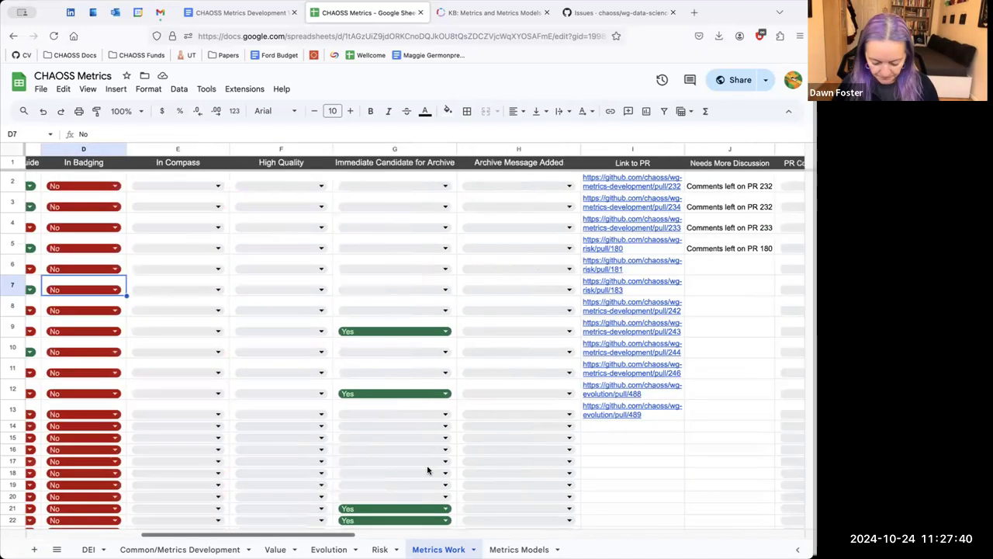
{"action": "scroll", "coordinate": [427, 470], "scroll_direction": "right", "scroll_amount": 5}
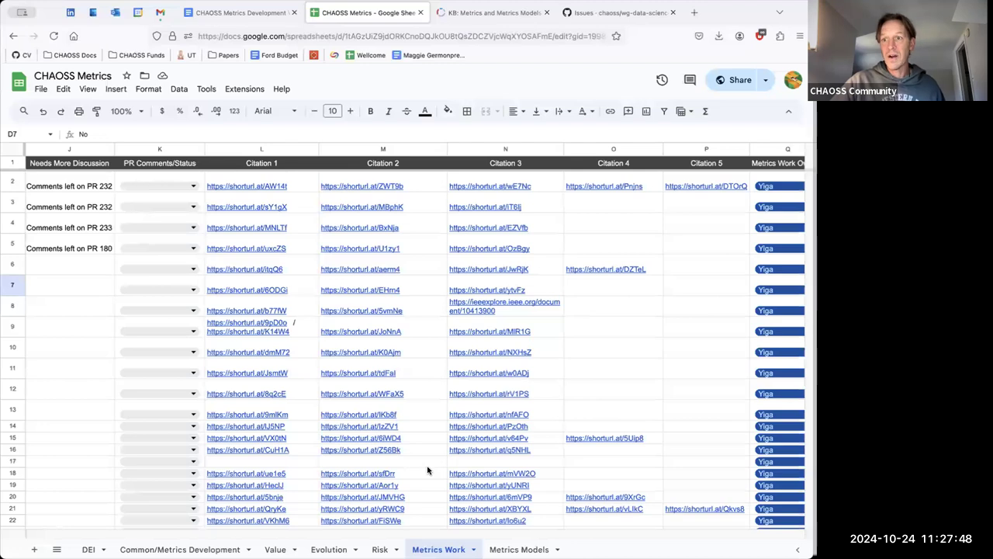
{"action": "scroll", "coordinate": [427, 470], "scroll_direction": "left", "scroll_amount": 10}
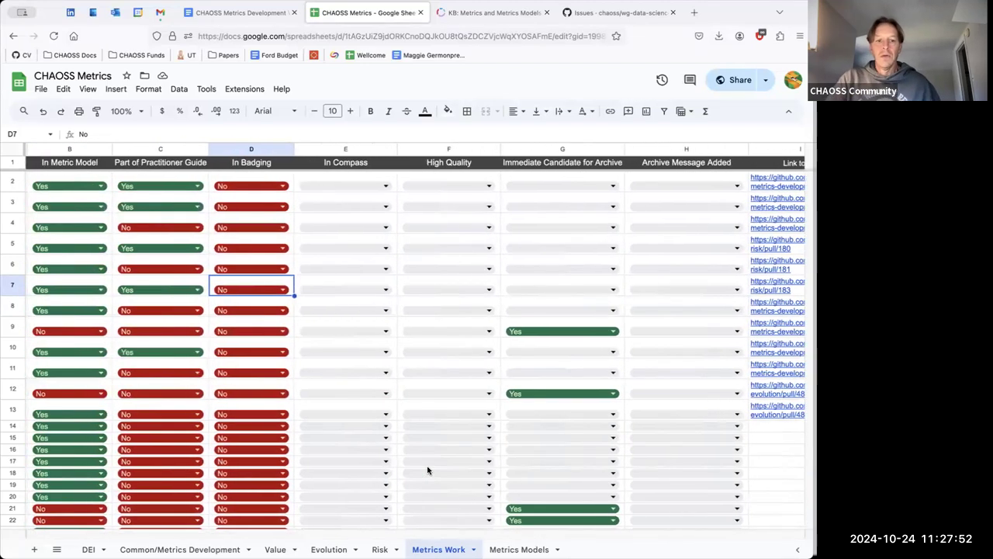
{"action": "scroll", "coordinate": [427, 470], "scroll_direction": "left", "scroll_amount": 3}
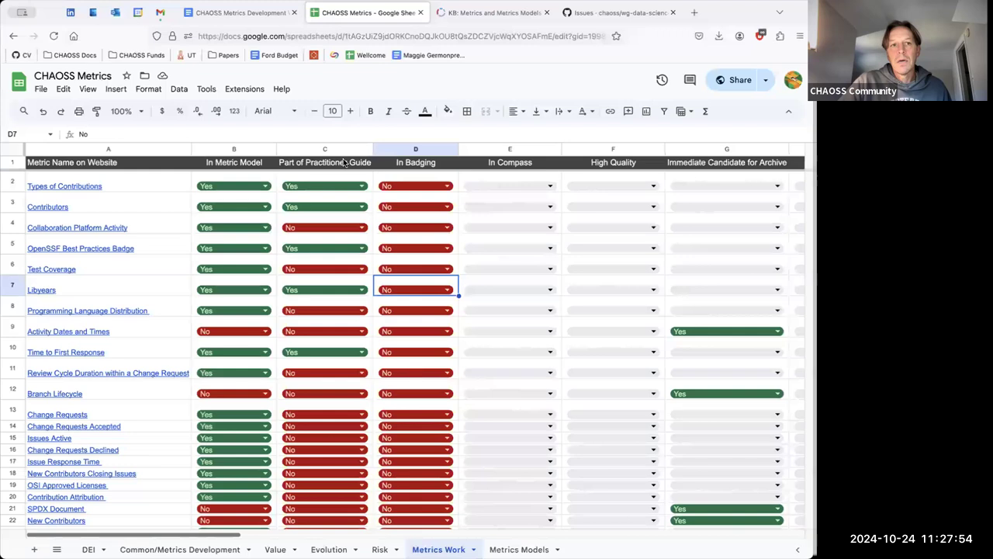
Step: Return to the browser tab with the October 24, 2024 CHAOSS Metrics Development WG notes
{"action": "left_click", "coordinate": [250, 13]}
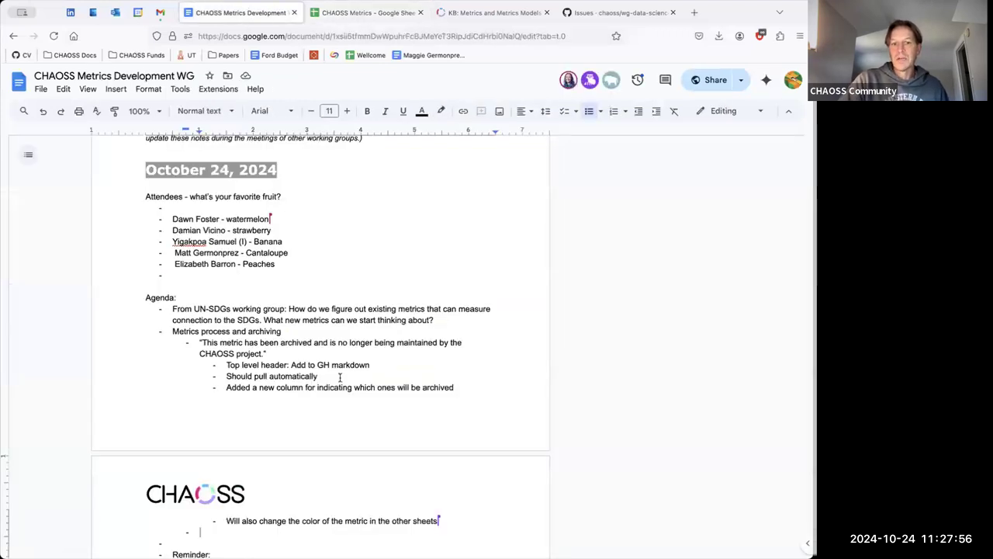